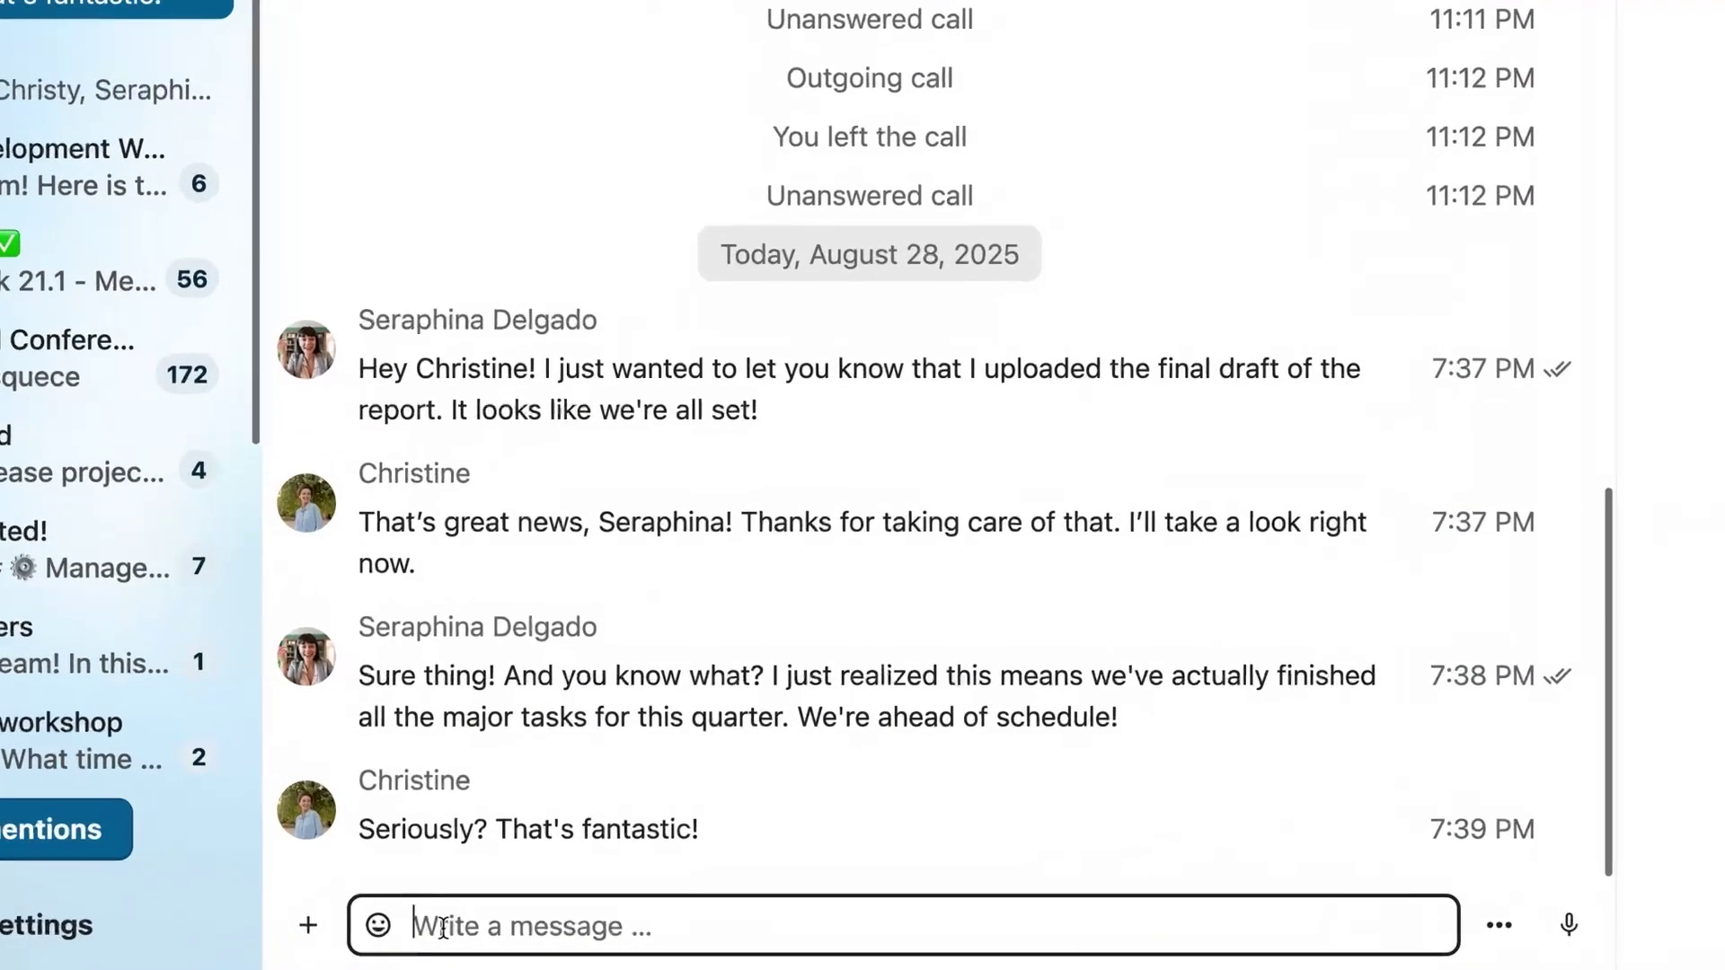
Generate a cartoon cat sticker with the / AI sticker command in the Talk chat
text(/)
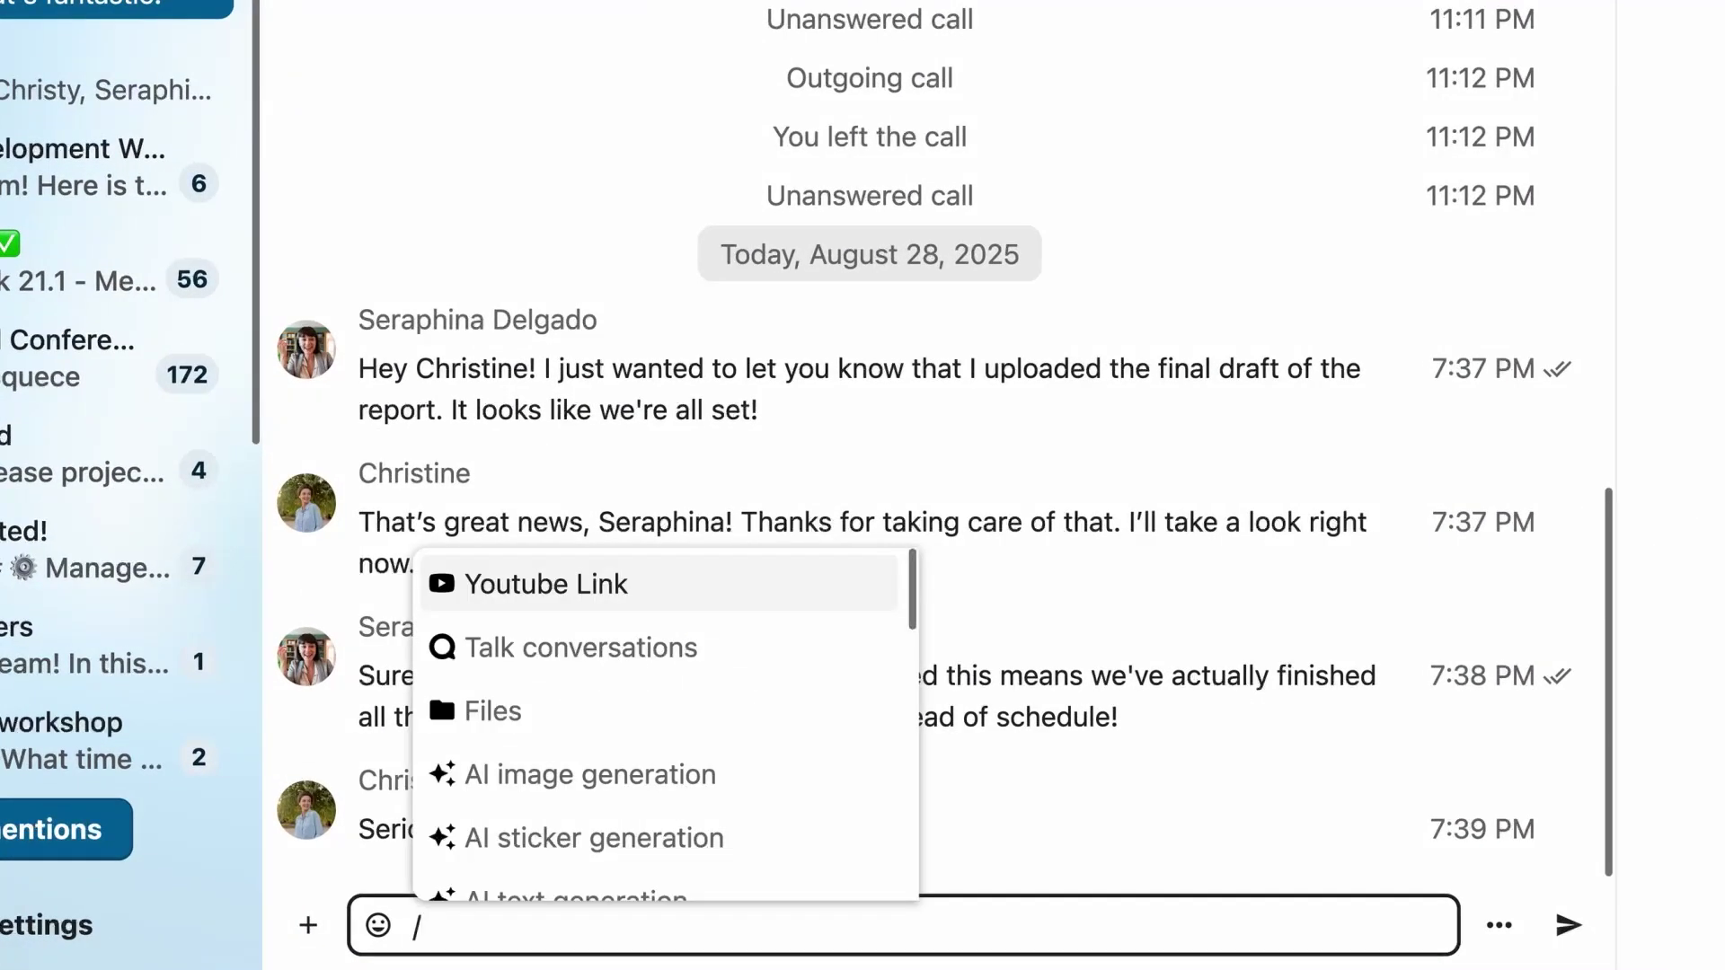
scroll(712, 705, down, 1)
click(704, 751)
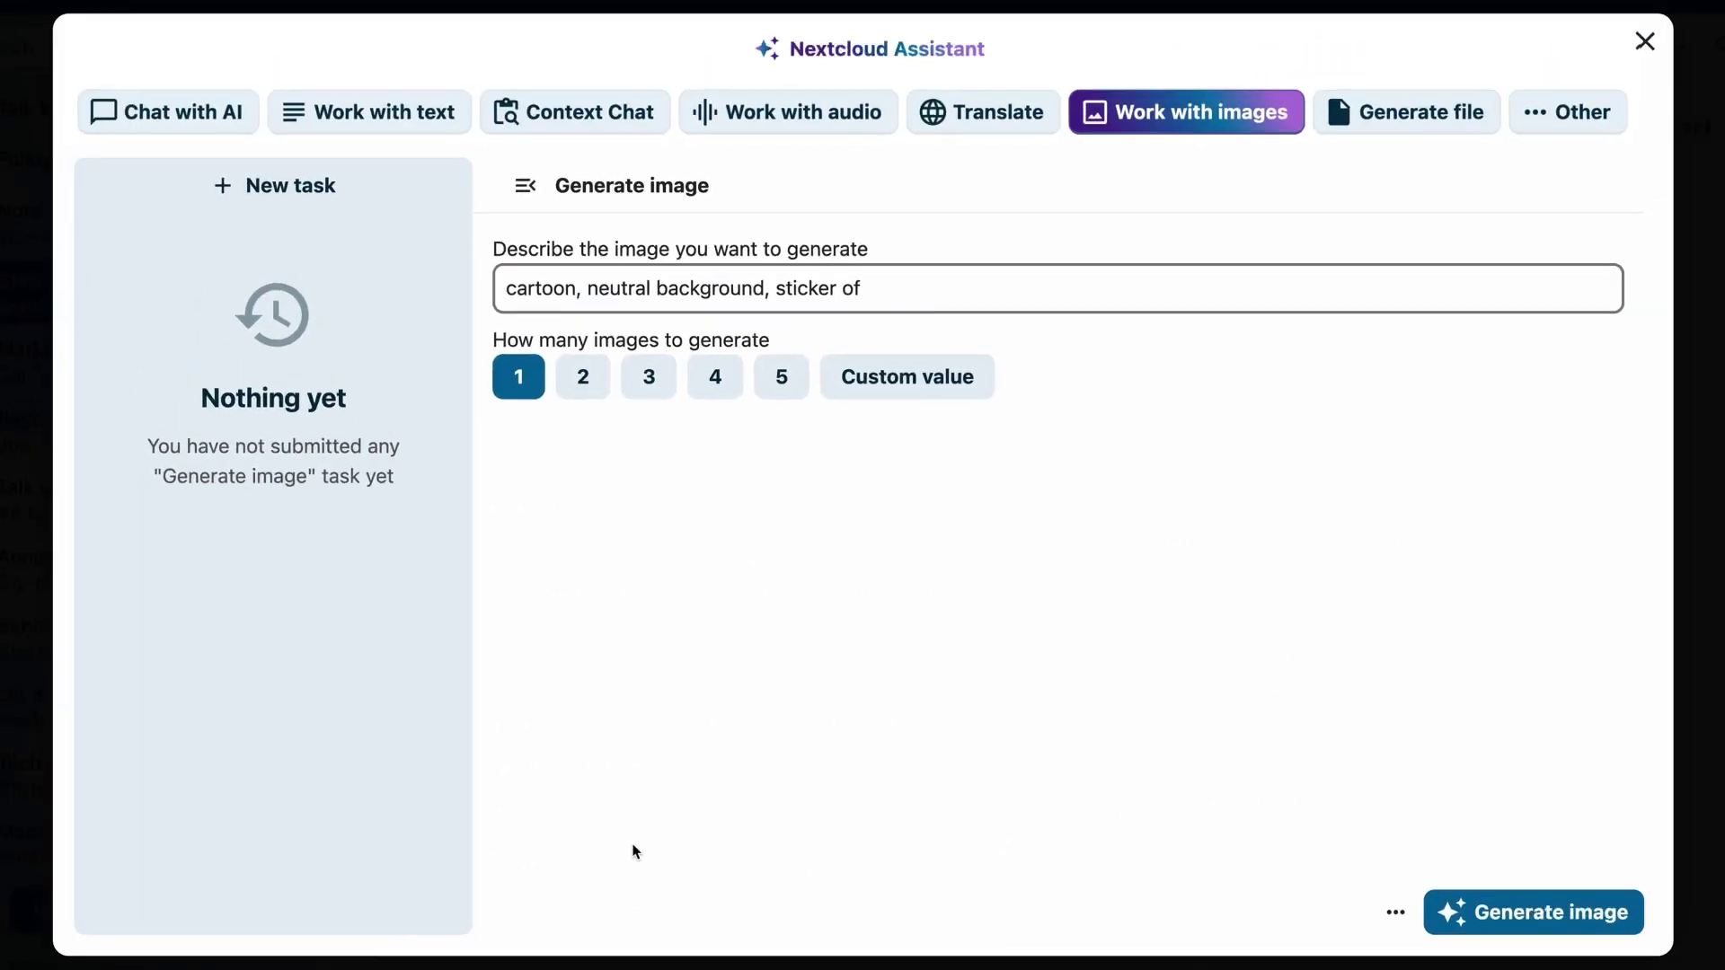
click(1536, 912)
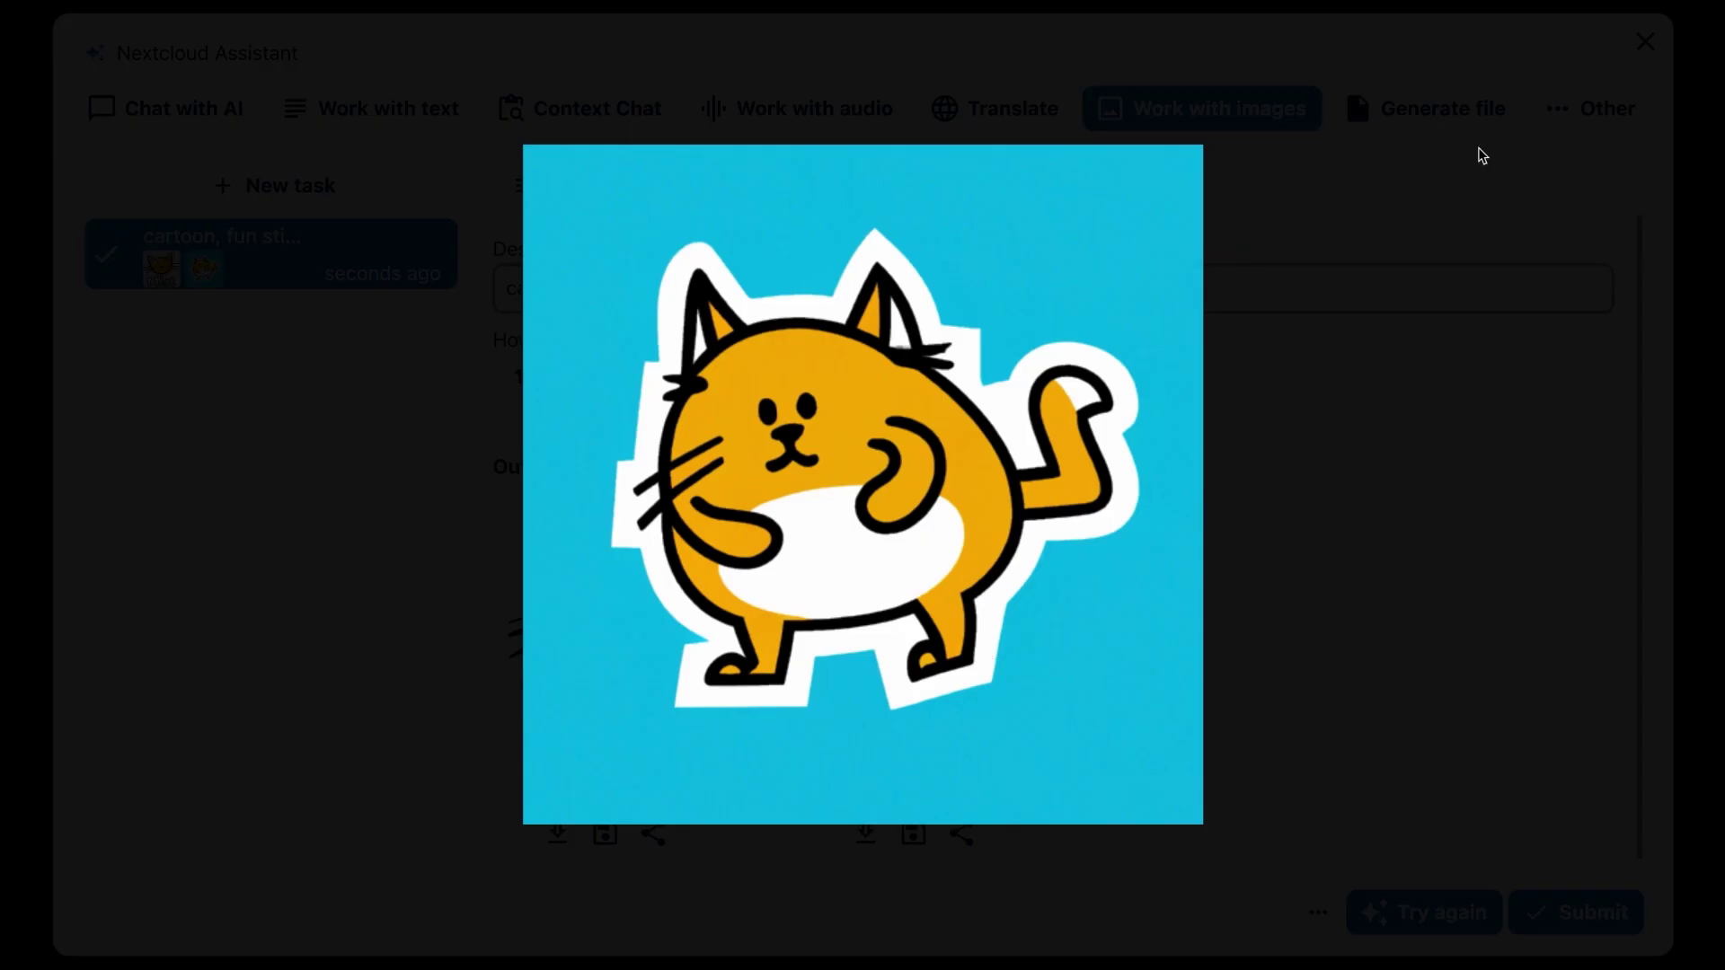
key(Escape)
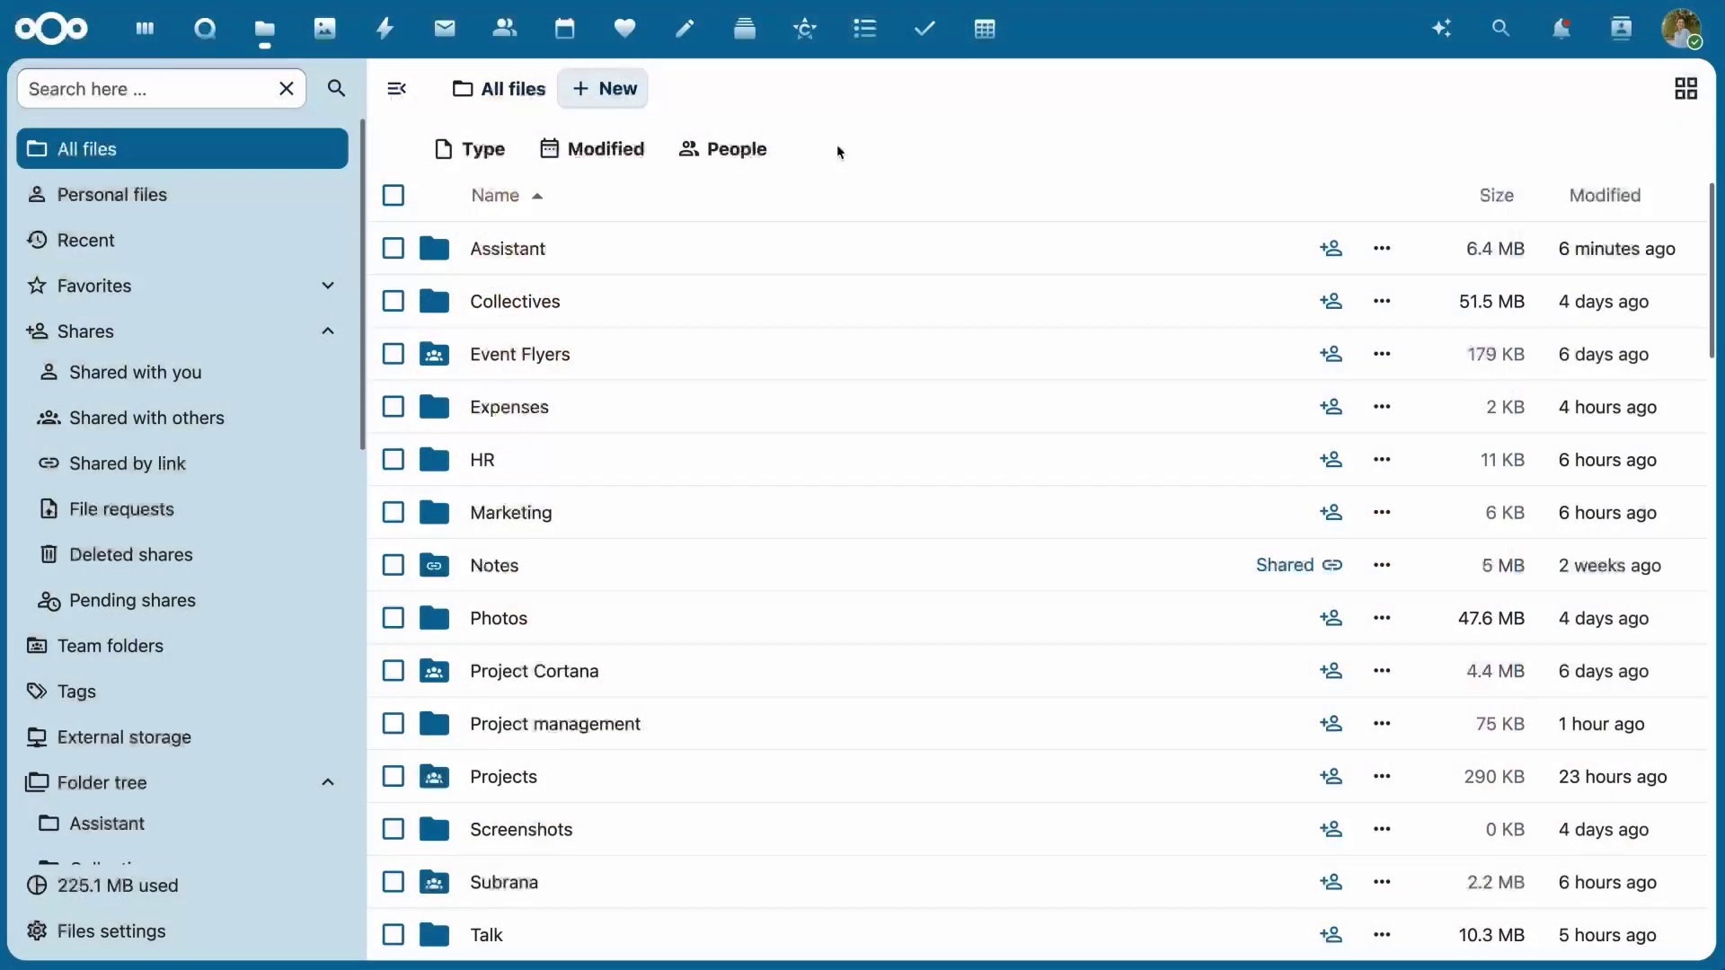
Generate an AI image of a happy cat in a suit in the current Files folder
click(613, 81)
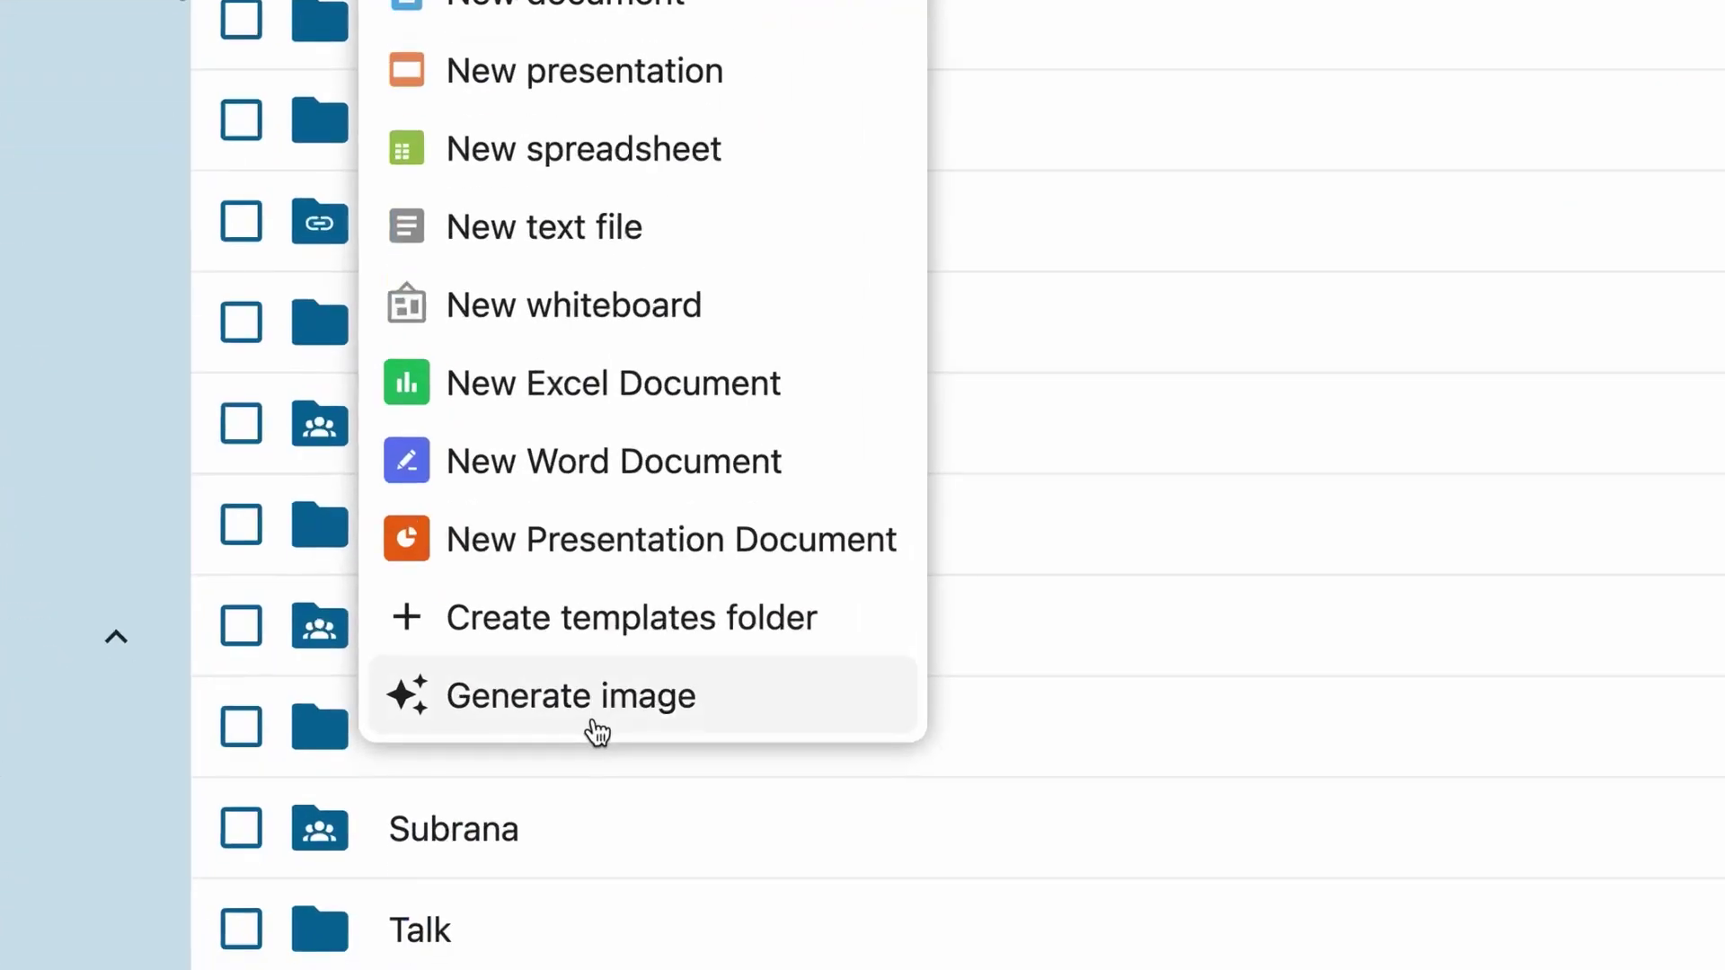
click(520, 920)
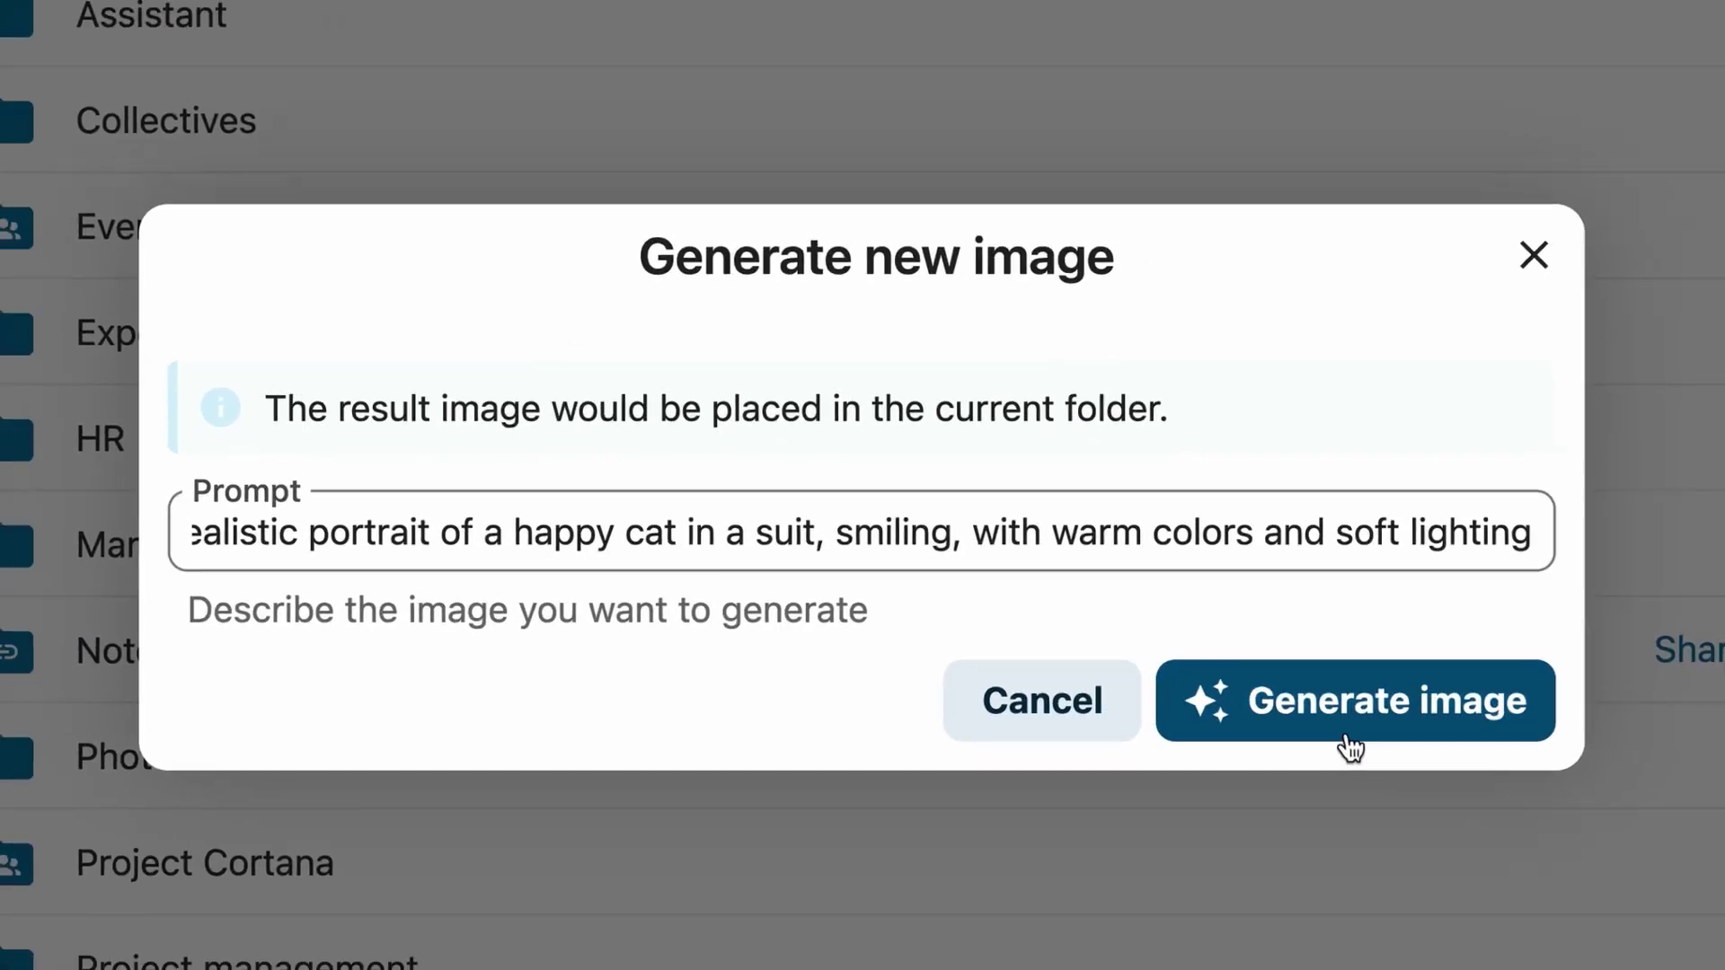
click(1262, 748)
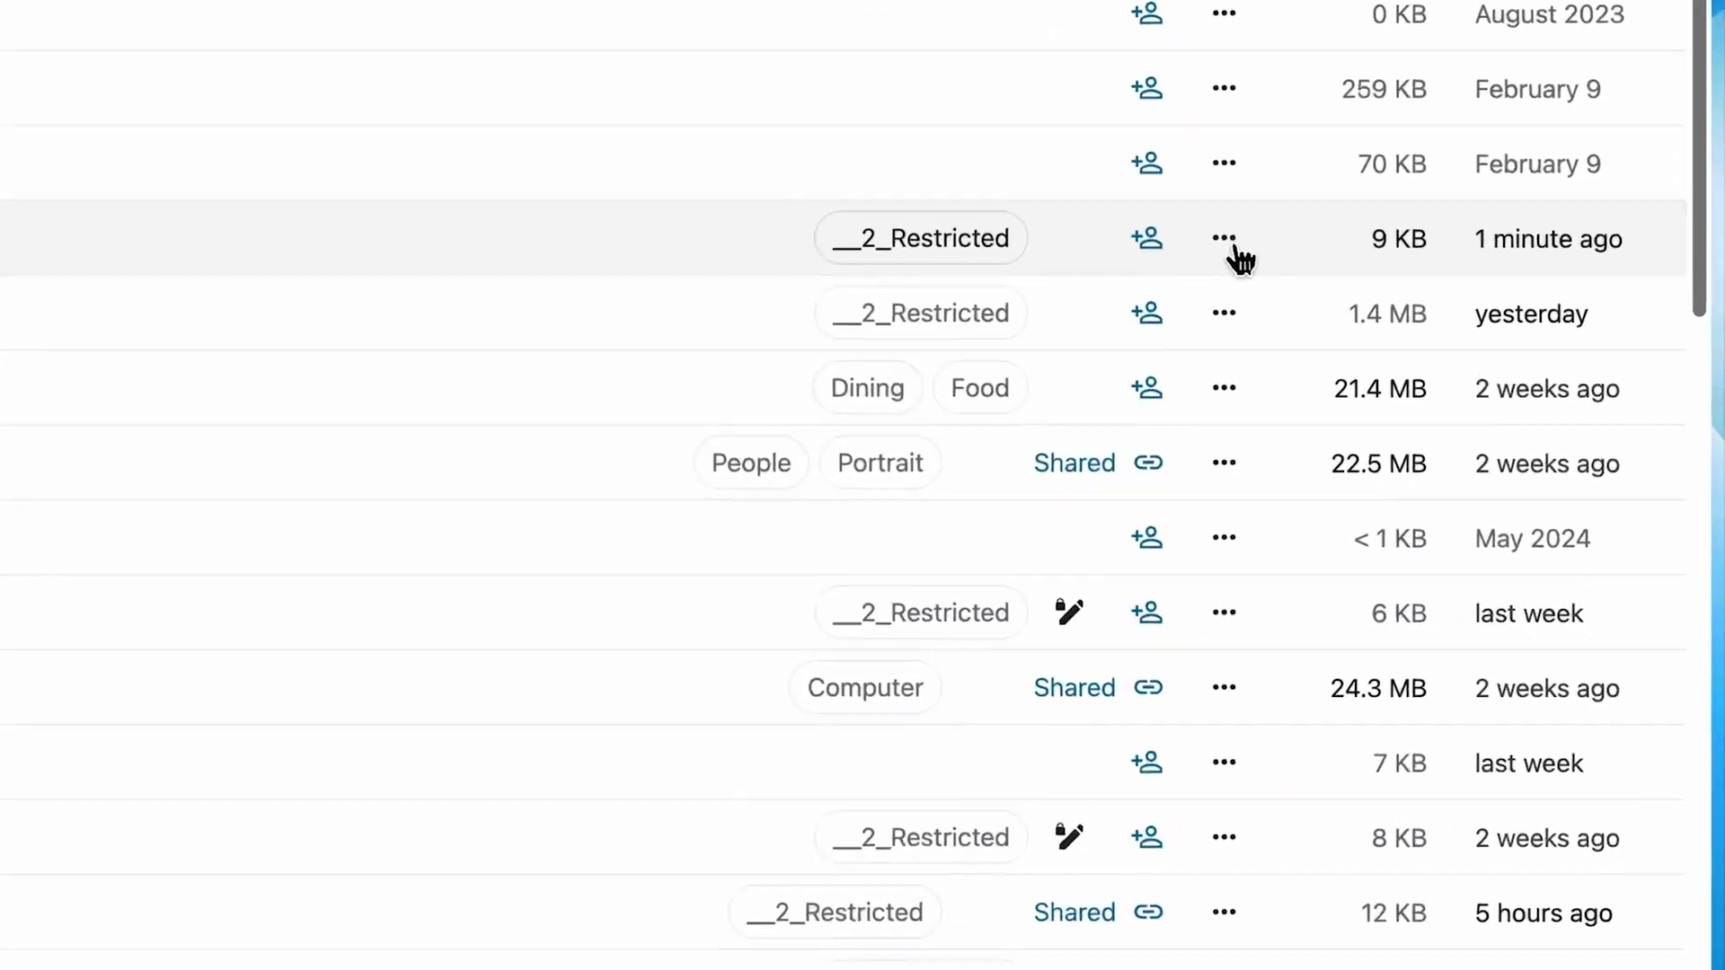
Request an Assistant summary of Corporate Travel Policy and Guidelines.docx
click(1460, 497)
click(1235, 465)
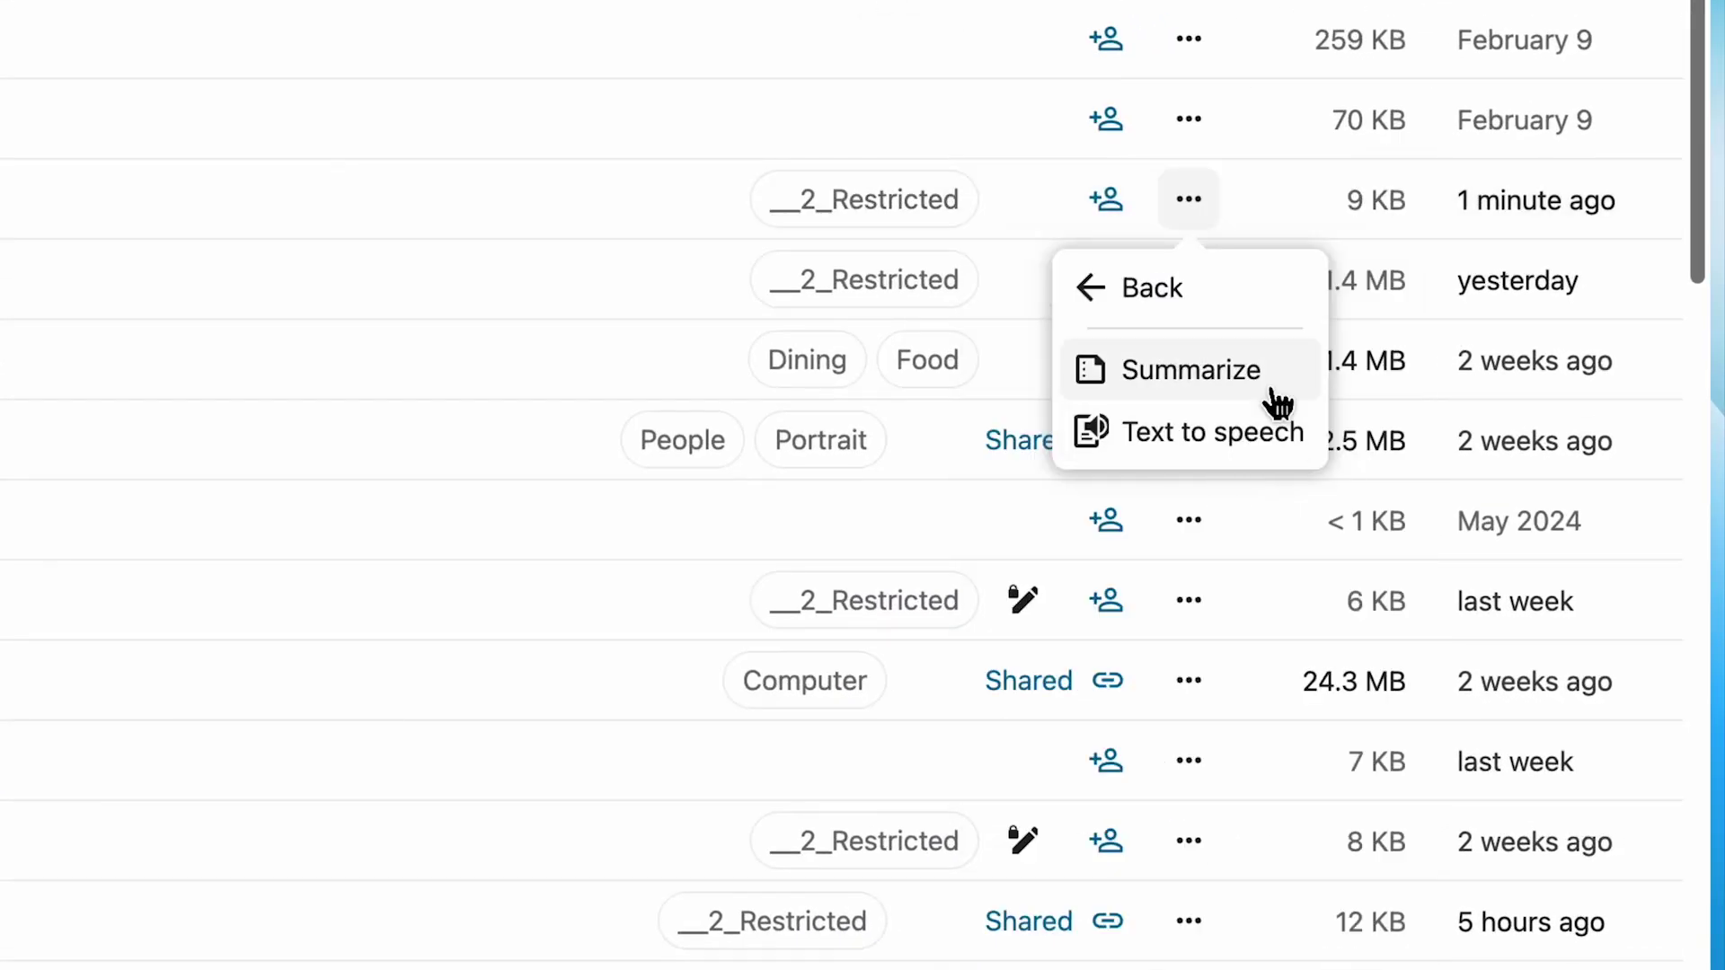
click(1274, 371)
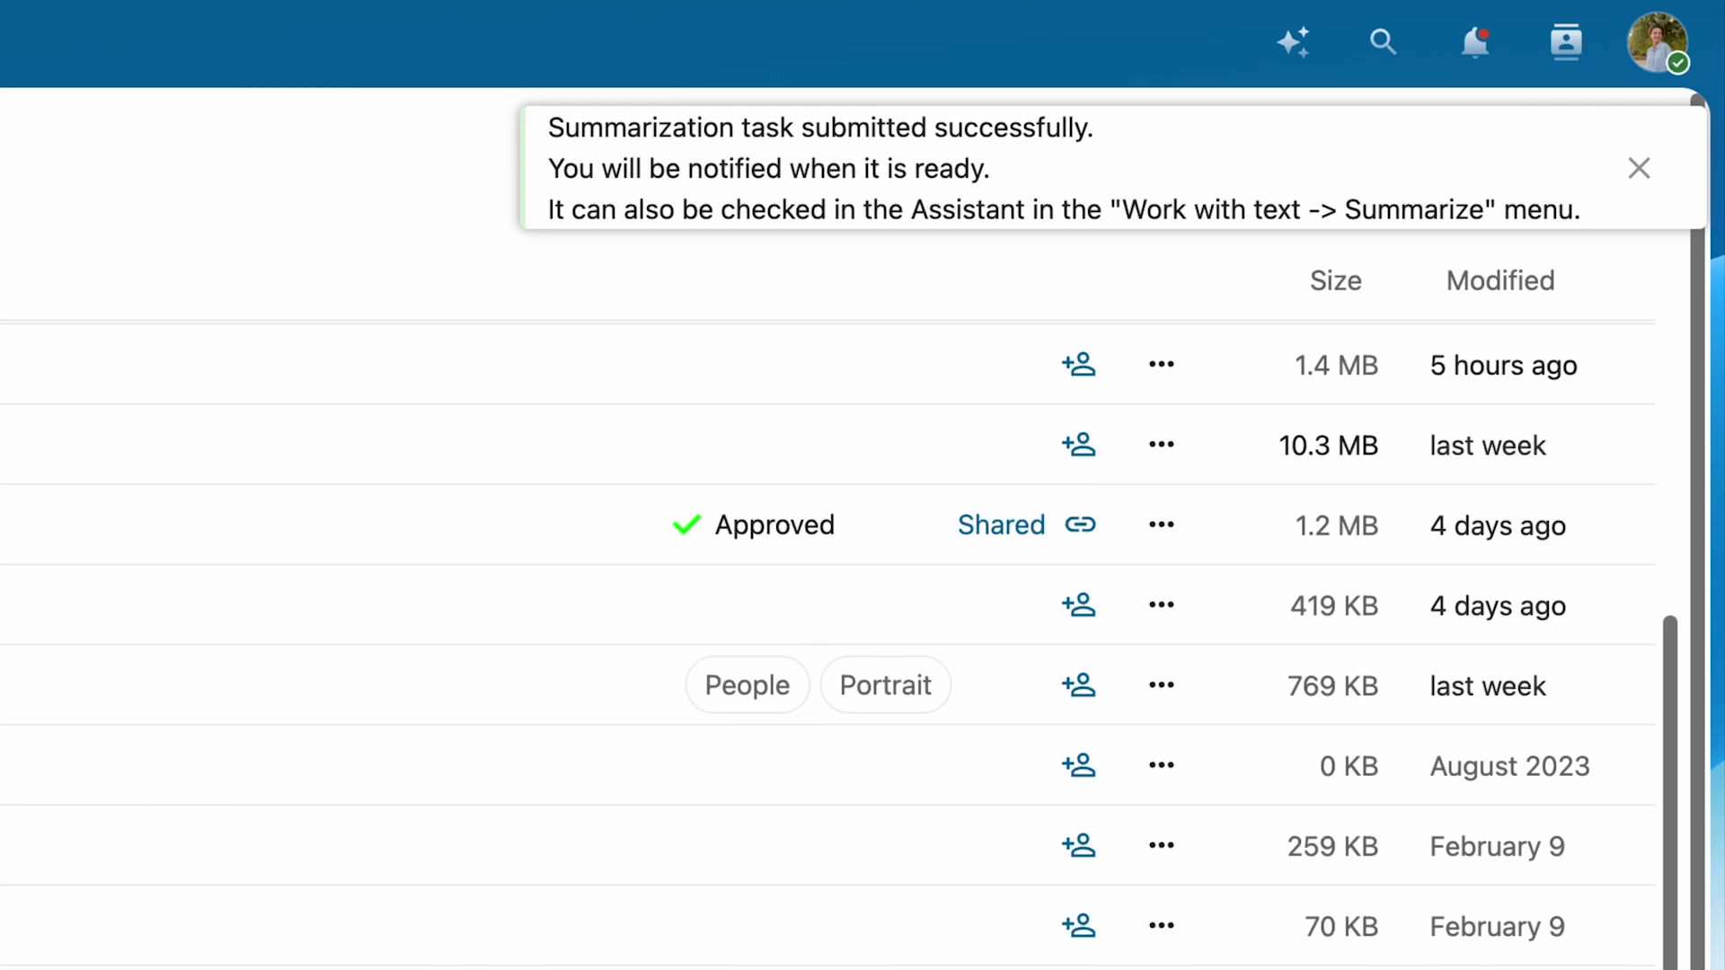
click(1484, 47)
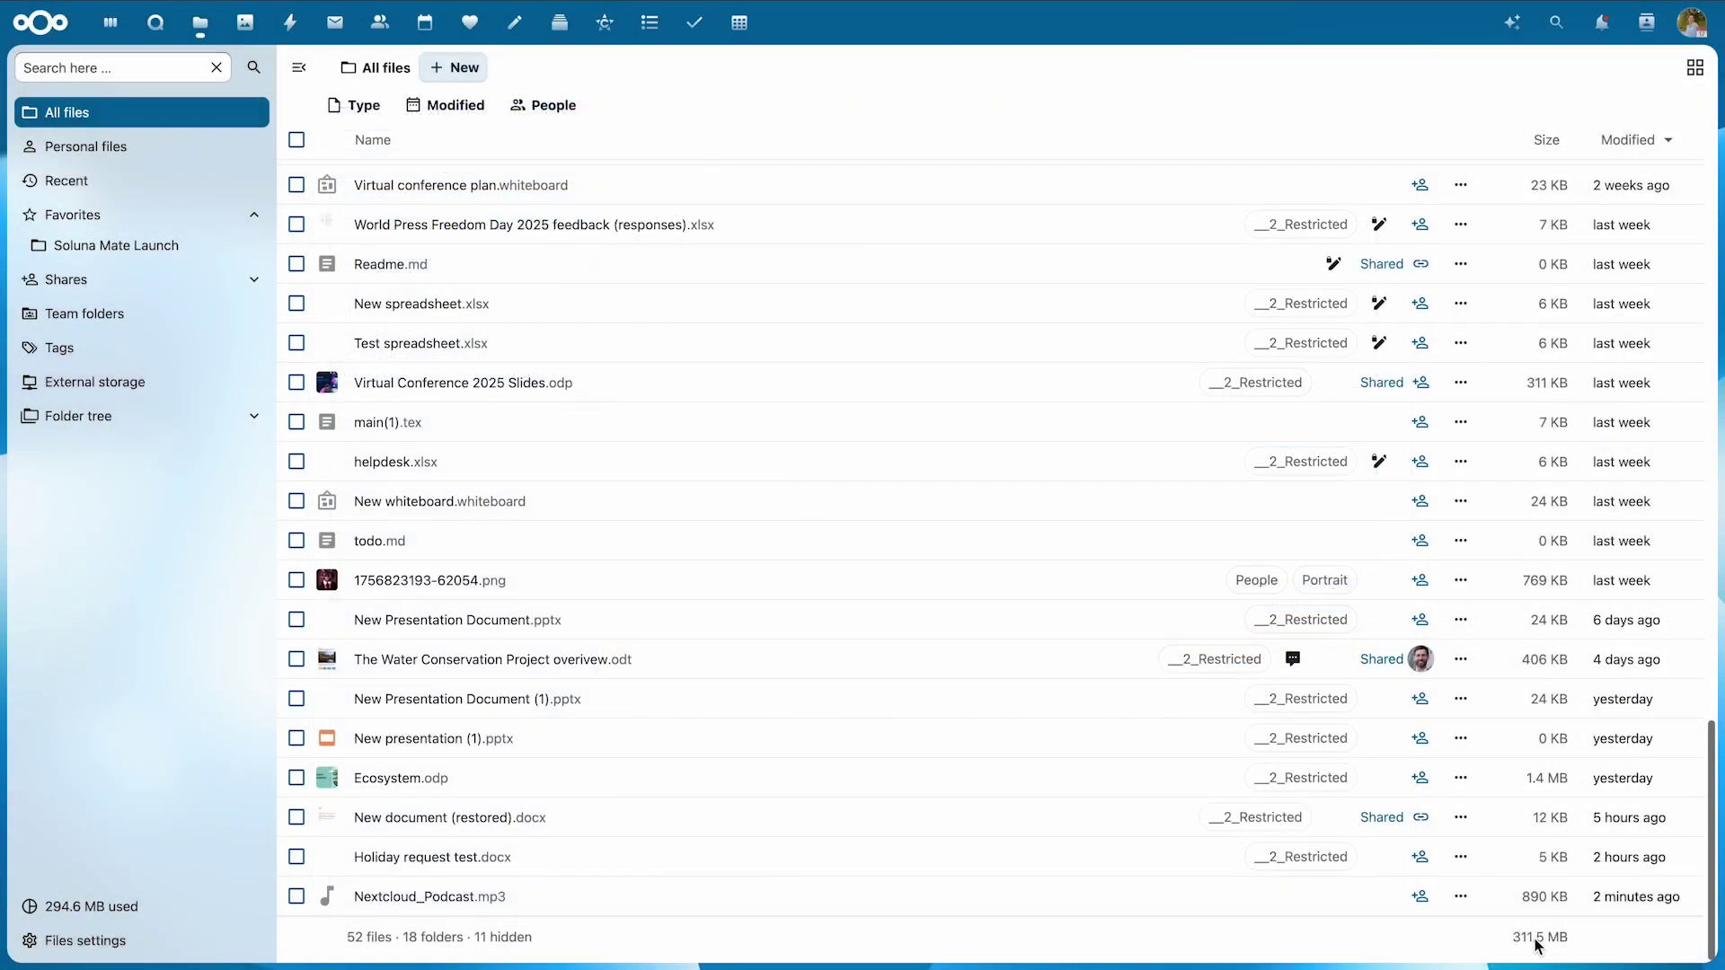
Transcribe Nextcloud_Podcast.mp3 to text with the Assistant
click(1460, 897)
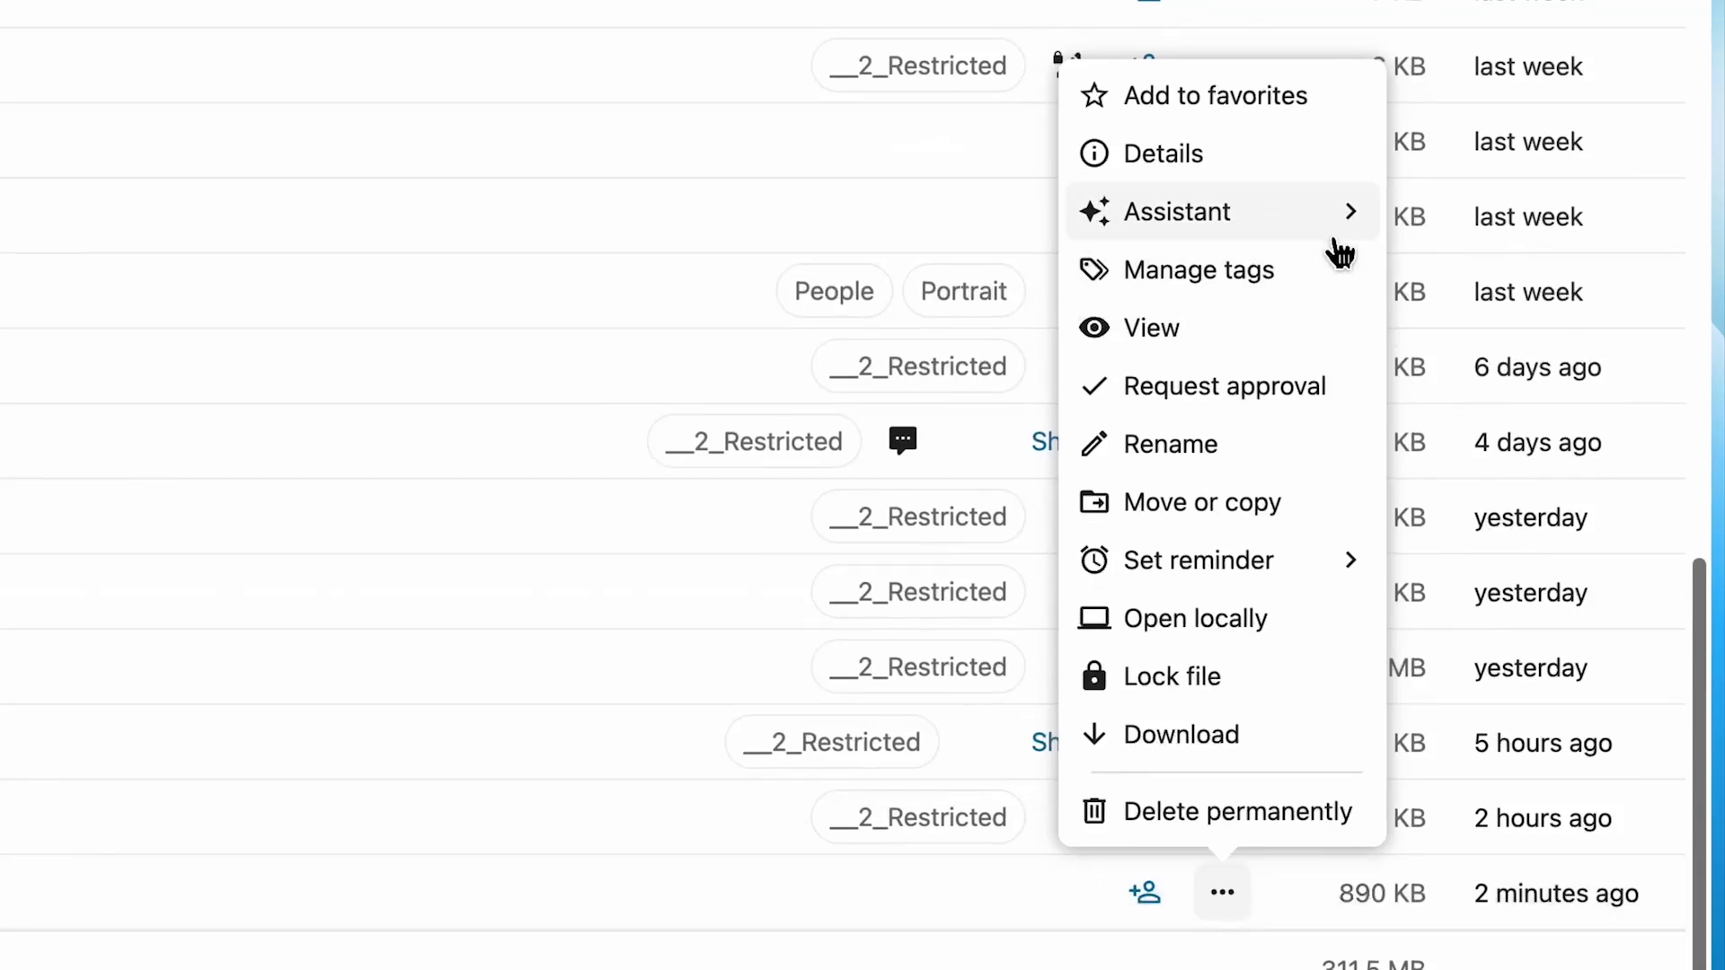
click(1331, 235)
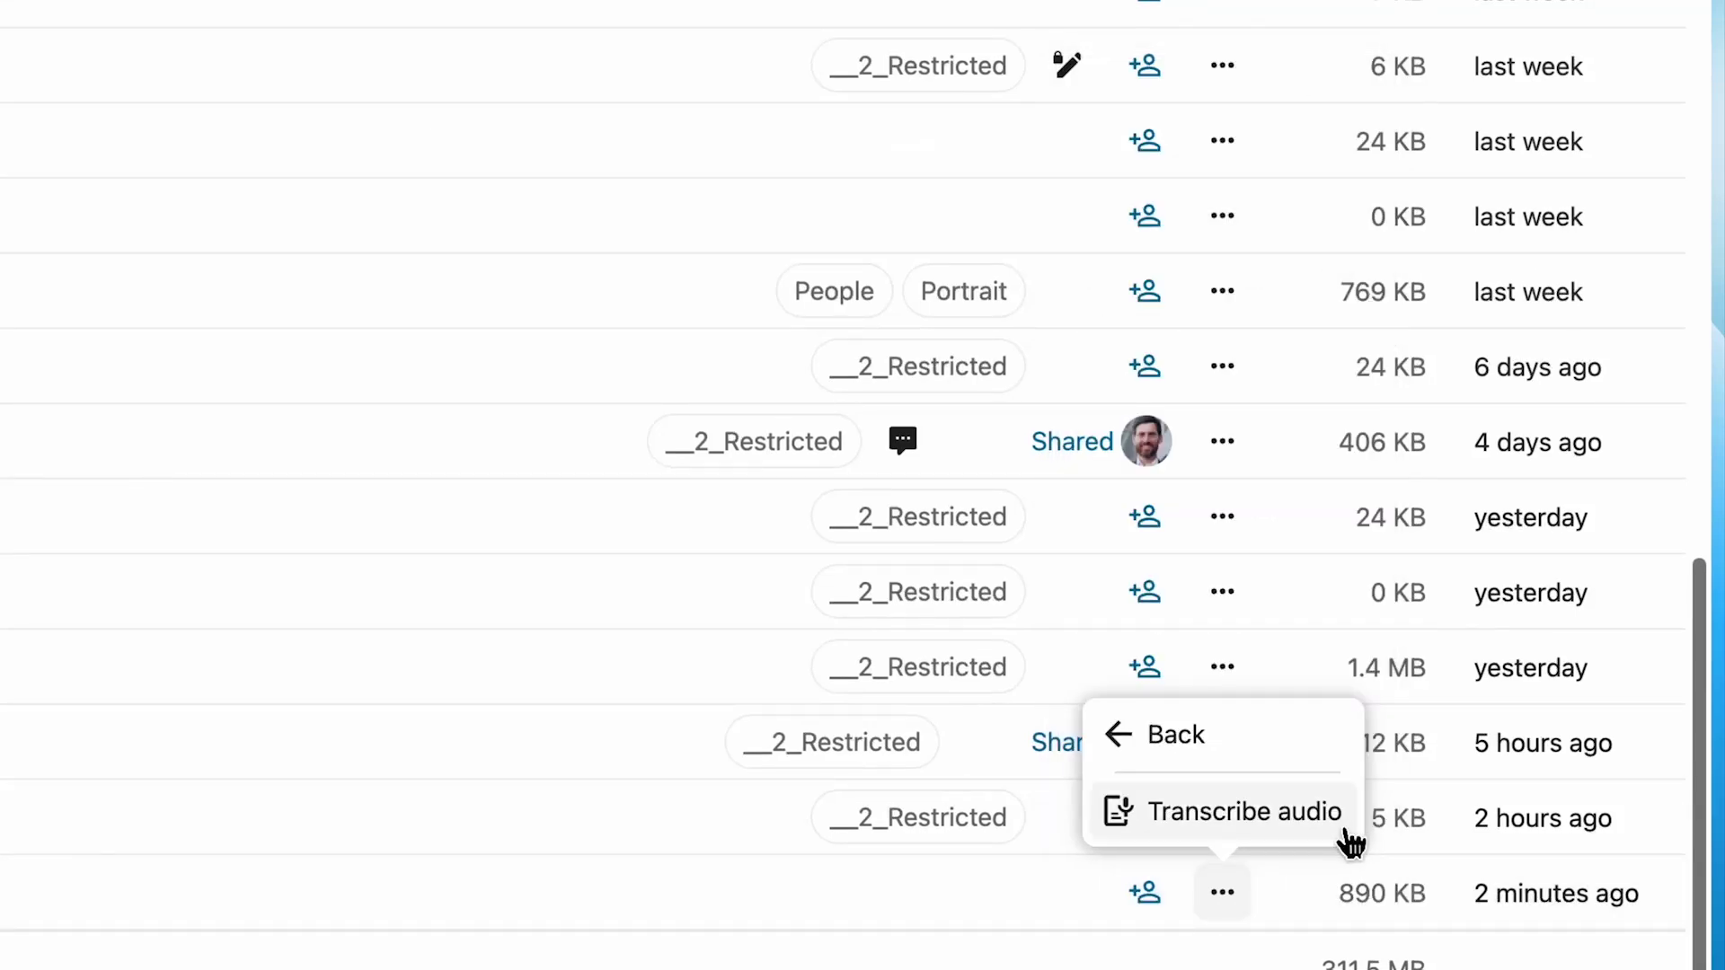
click(1340, 830)
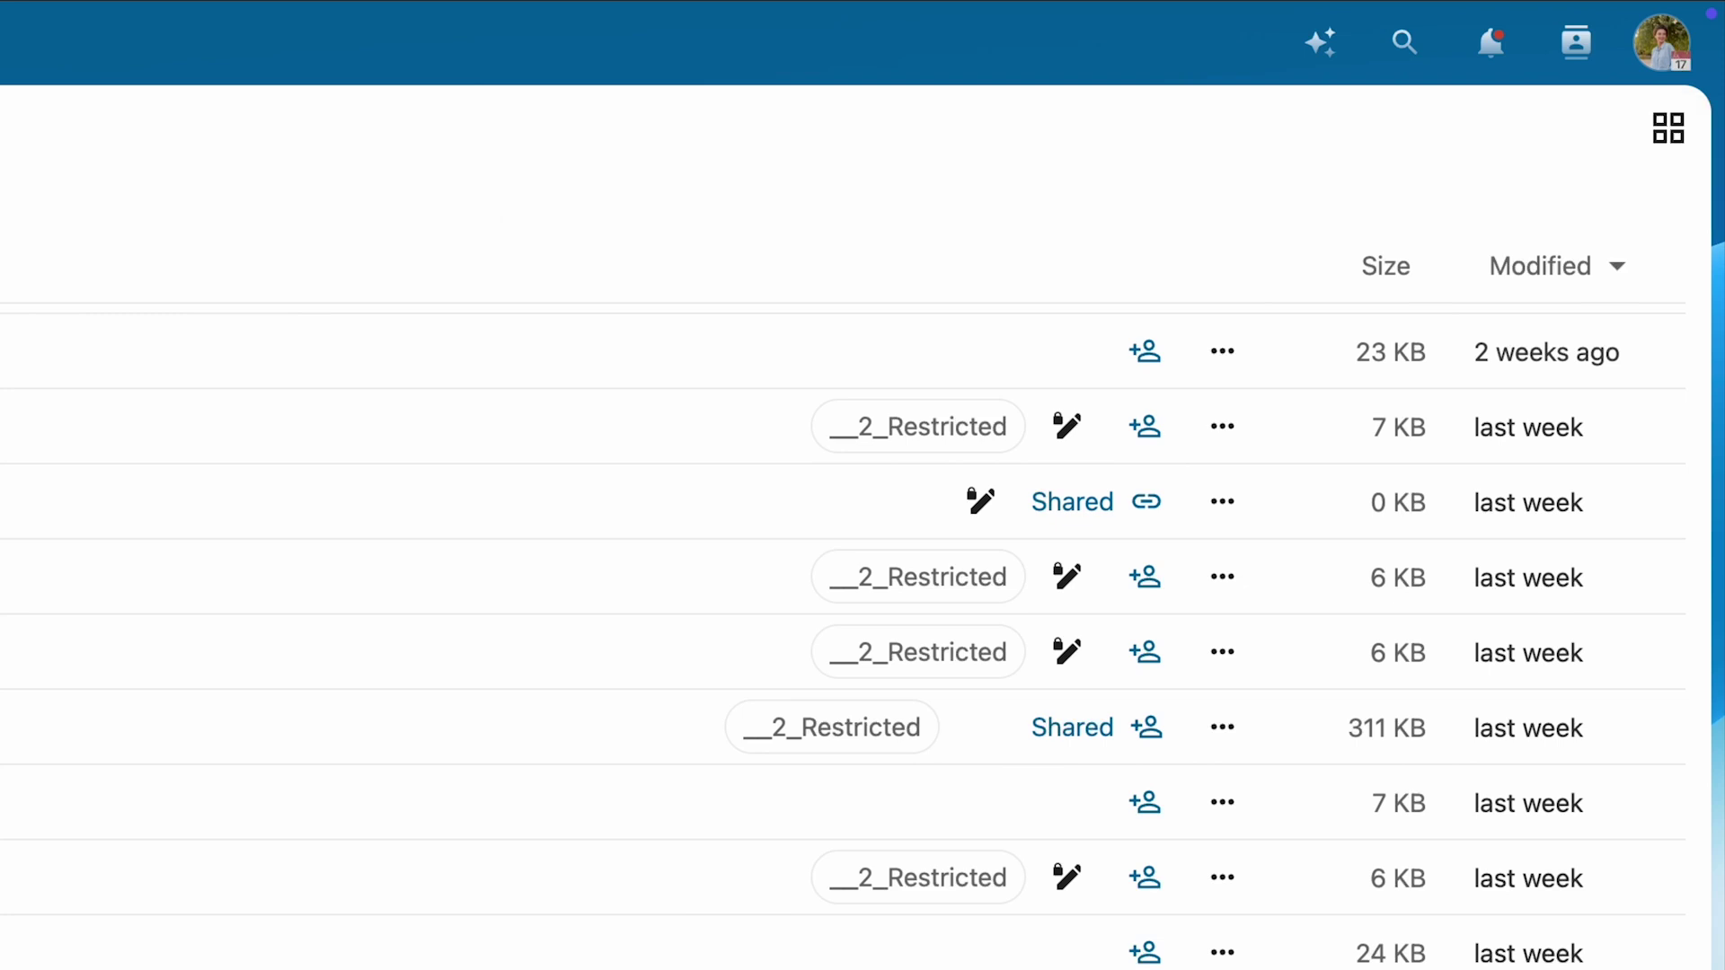
Check the transcription notification and open the Nextcloud Assistant chat
click(1491, 54)
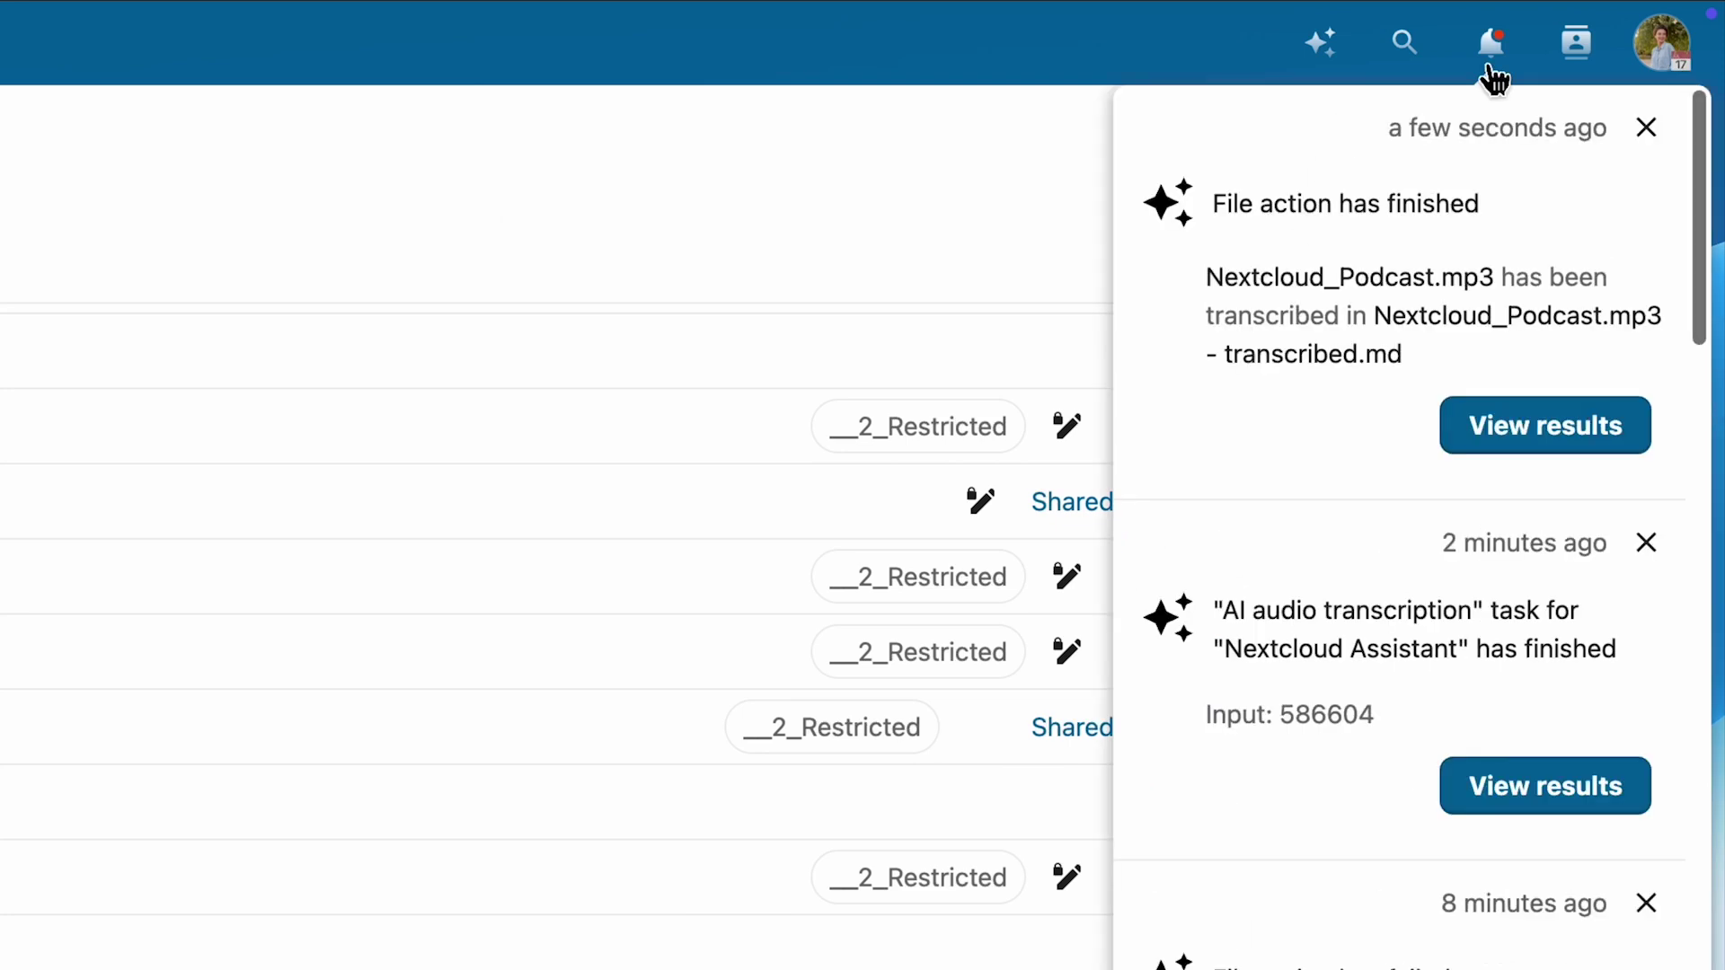
click(1494, 72)
click(1318, 56)
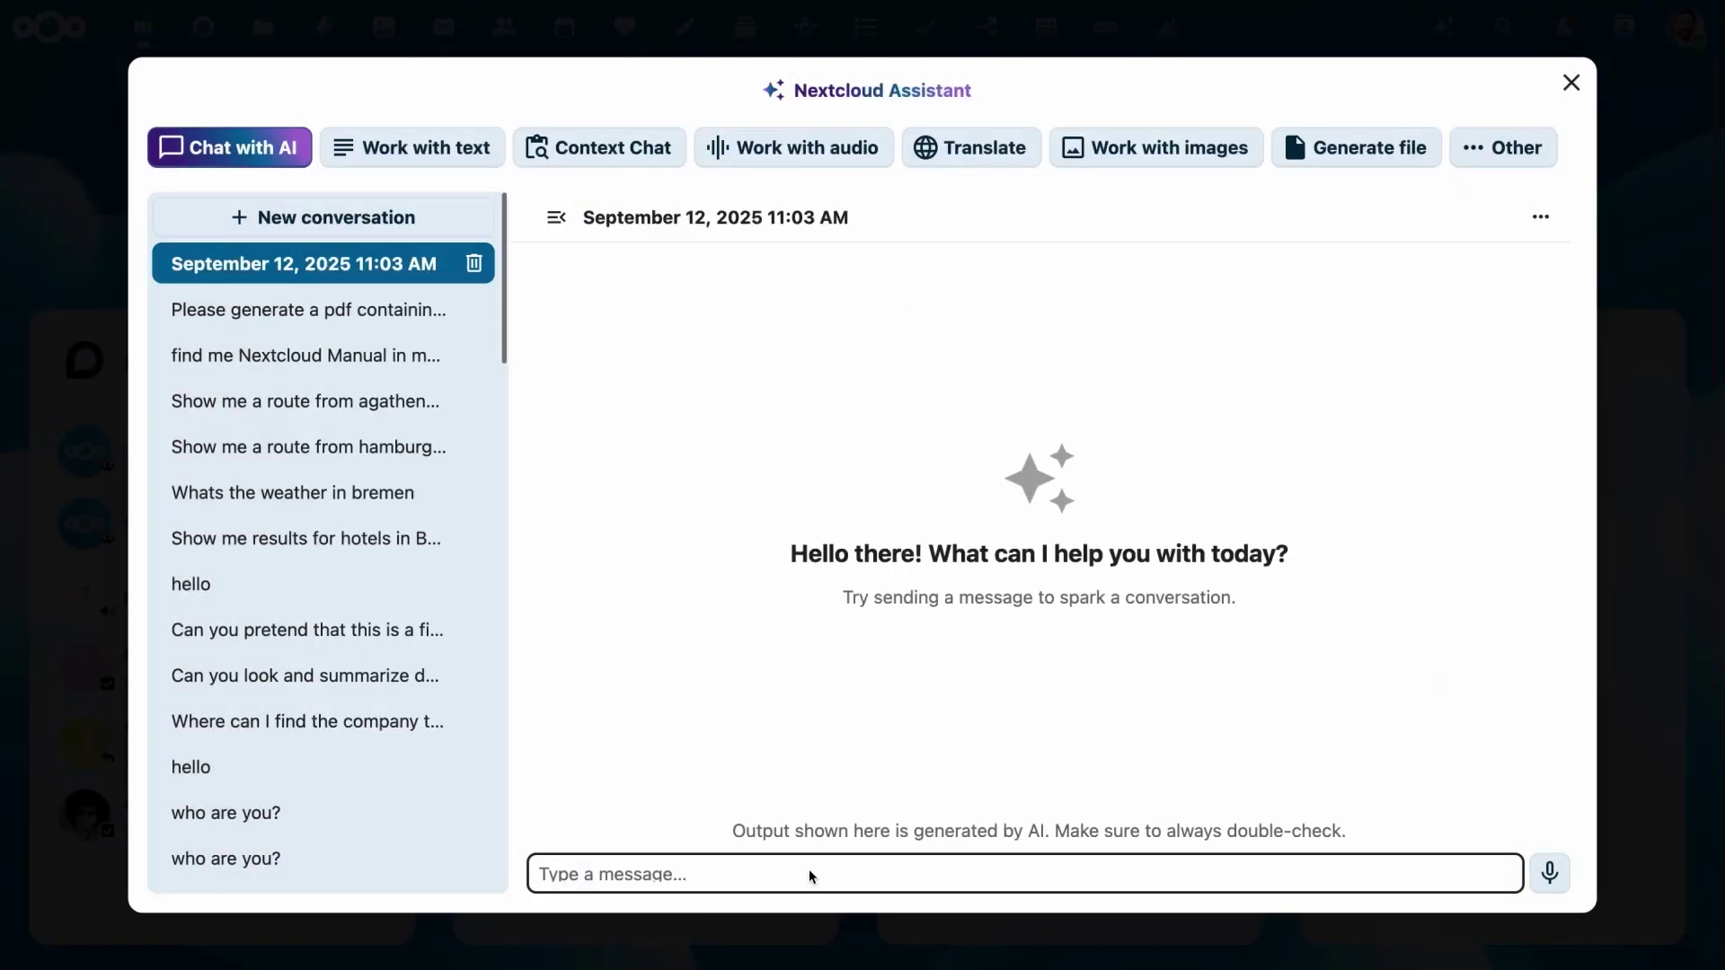
Request a weekend staff-schedule sheet, then a three-slide parent-engagement deck, and open 4248-590913.pptx
text(generate a sheet to record staff schedules for weeken)
text(d events-names, roles, hours and backup people)
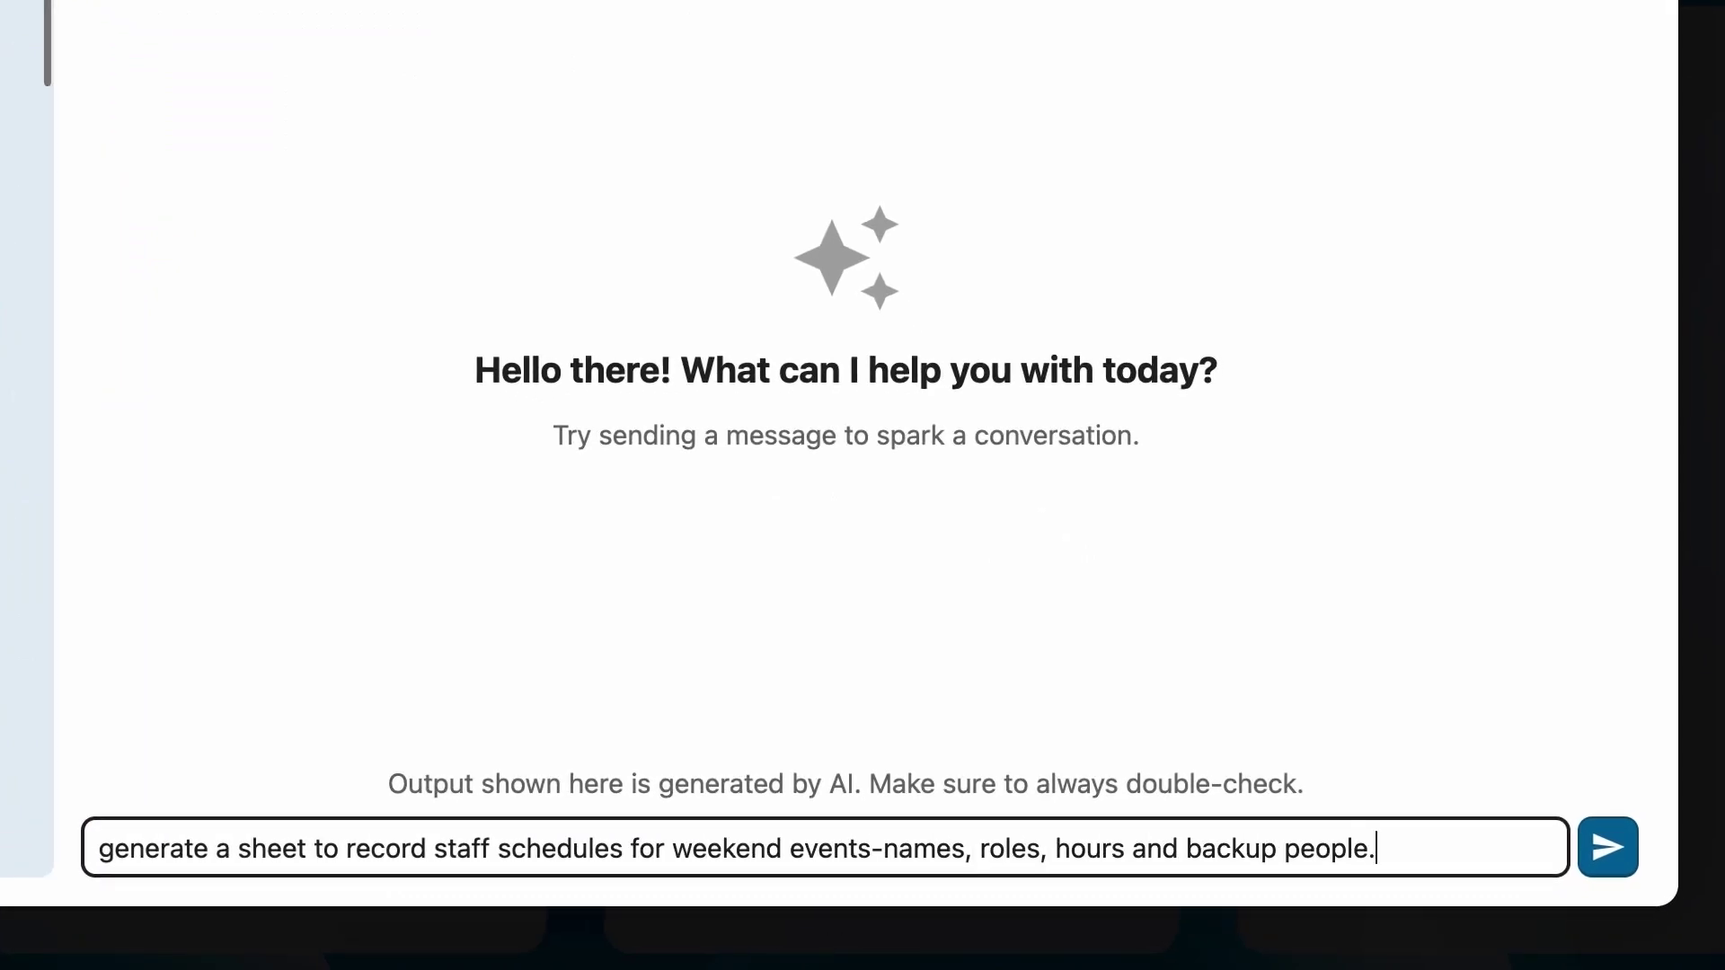
text(.)
key(Return)
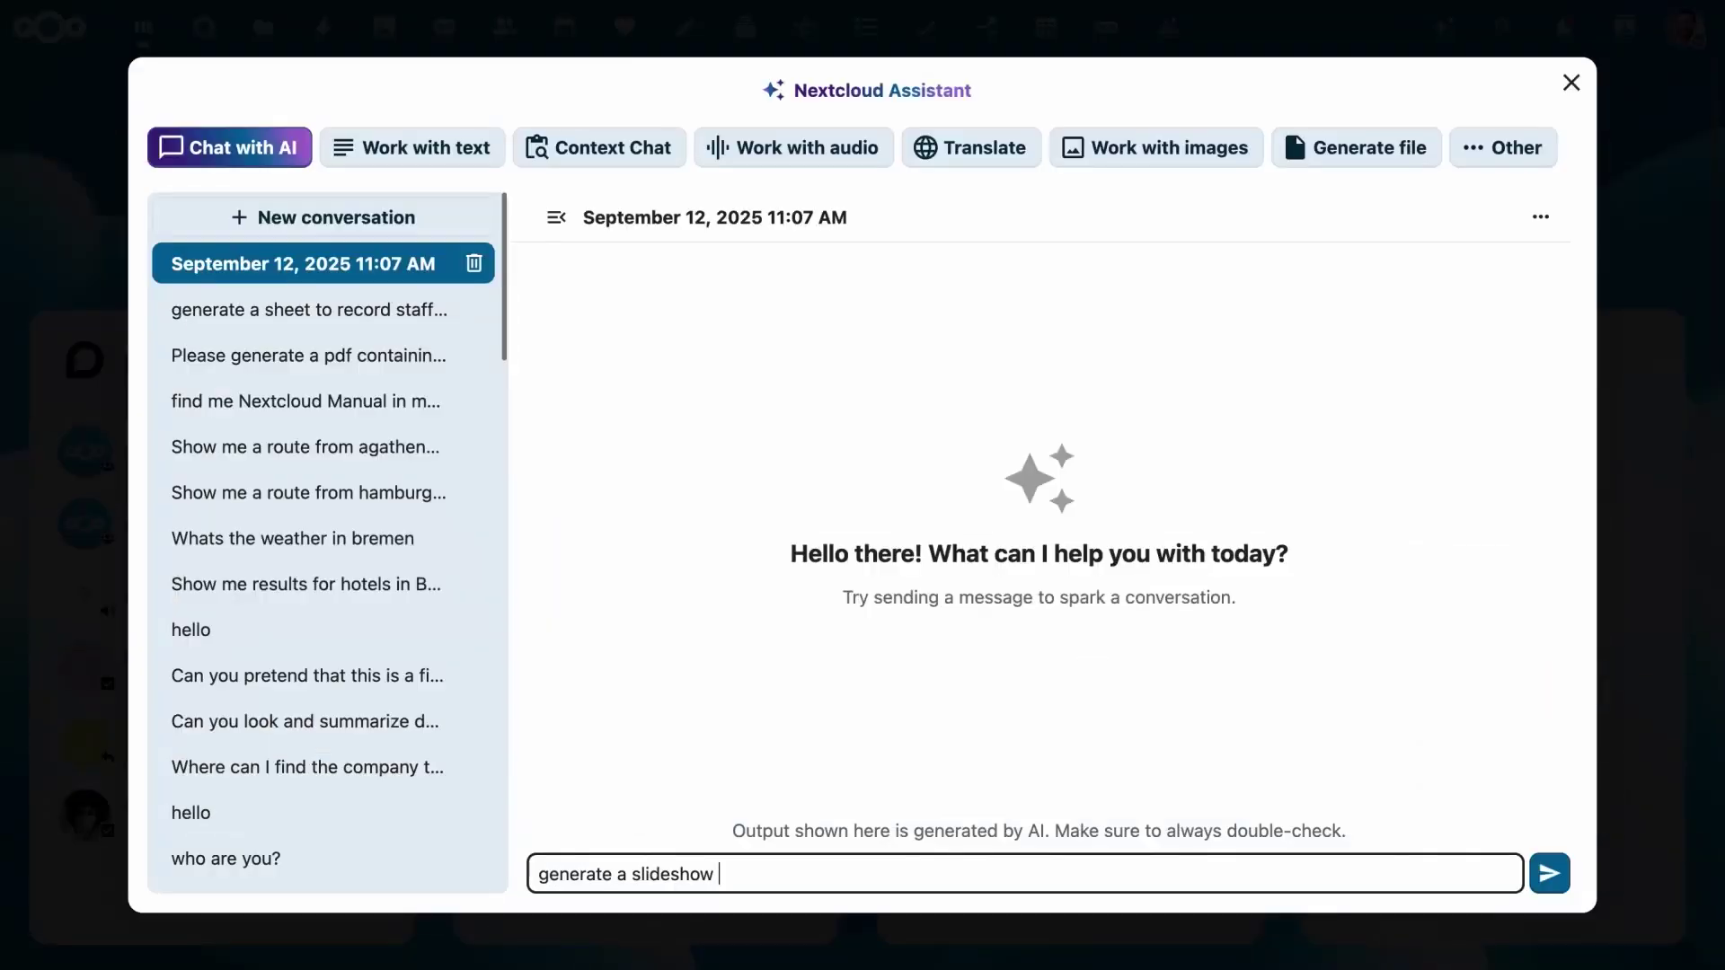
text(with the fol)
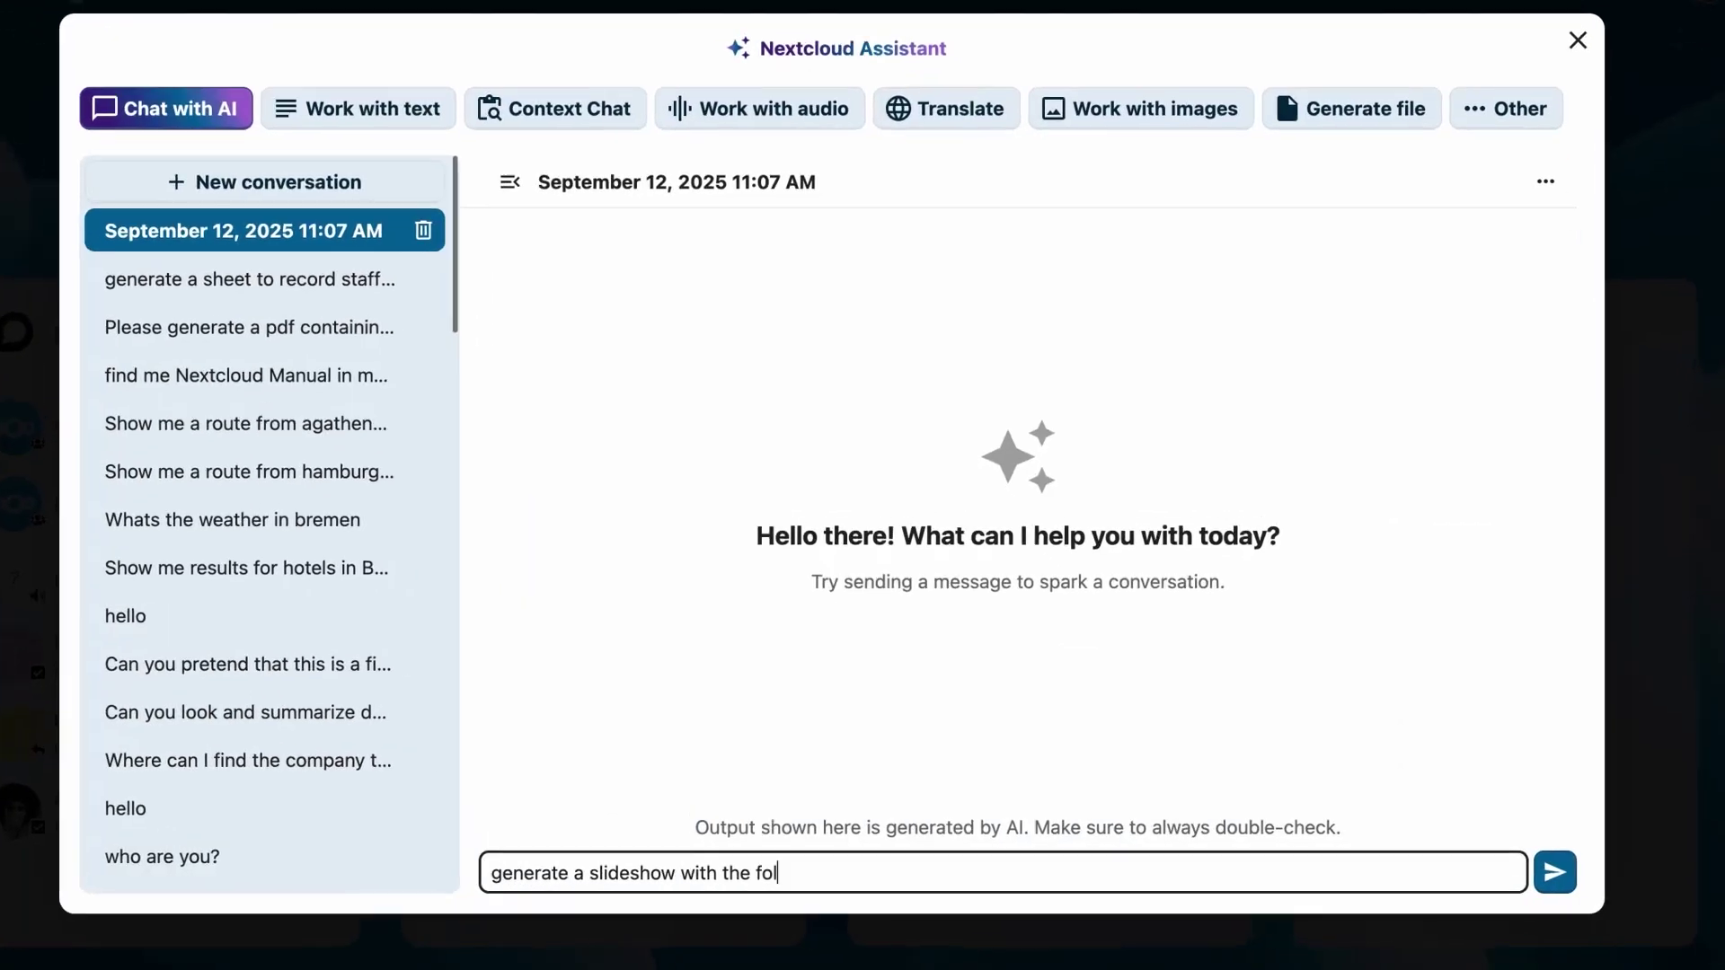
text(lowing:)
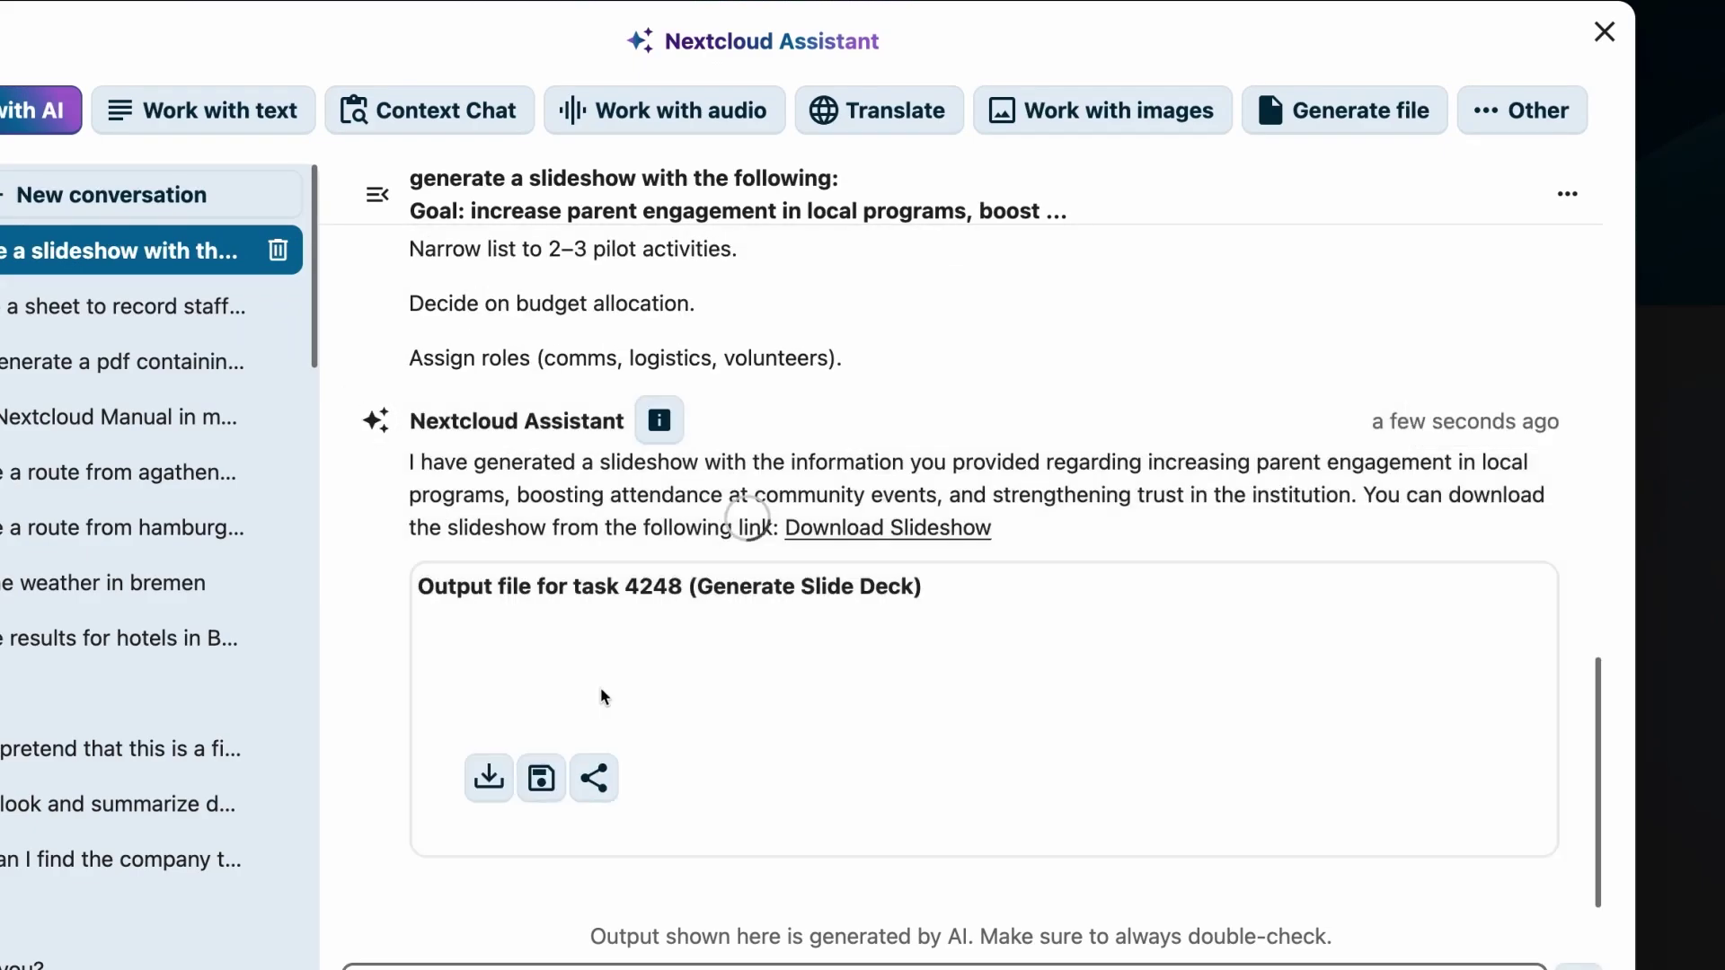
click(600, 692)
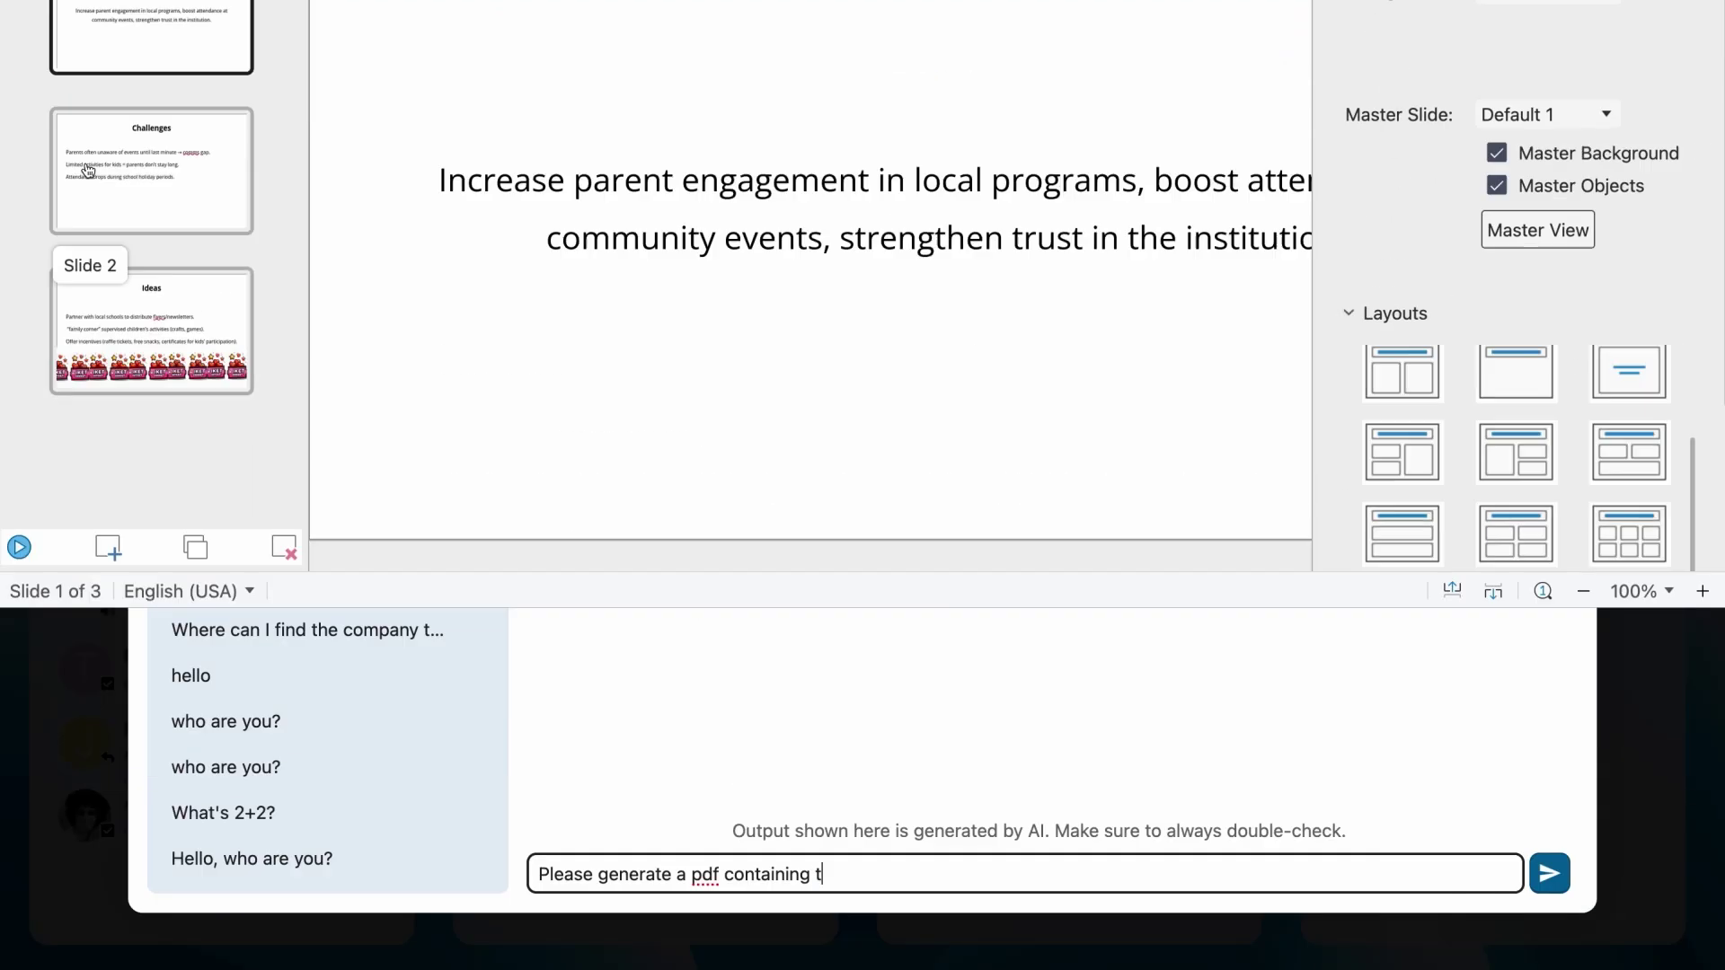
text(he com)
text(pany's )
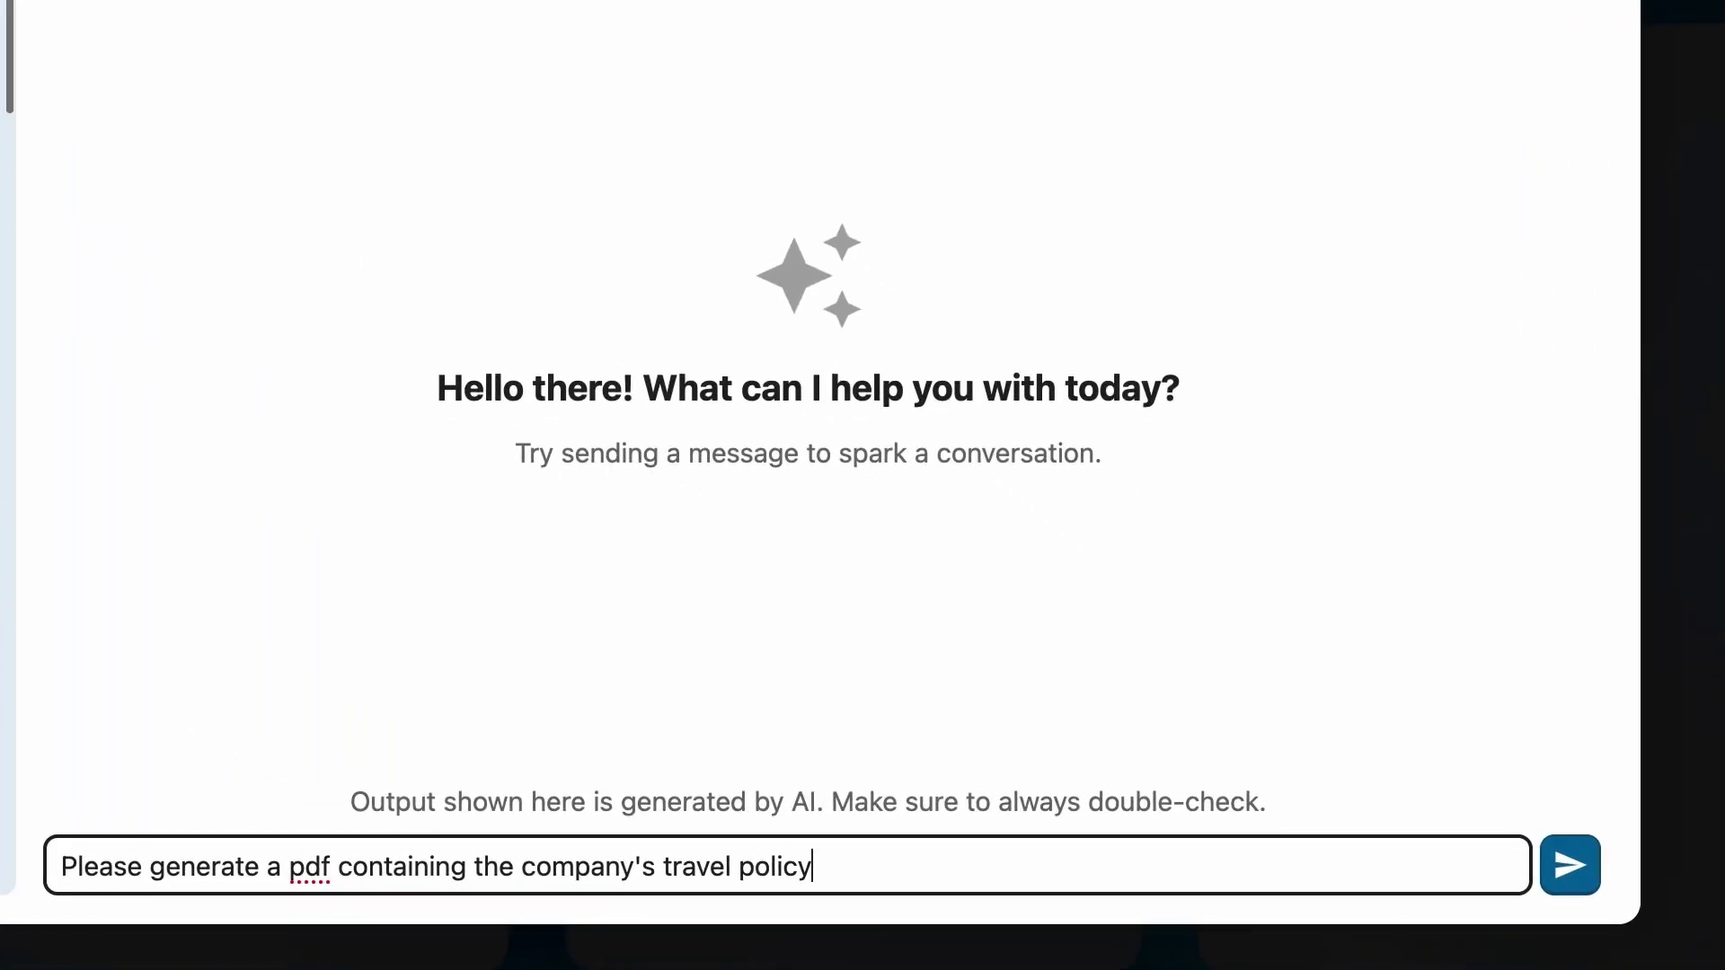
text(travel policy)
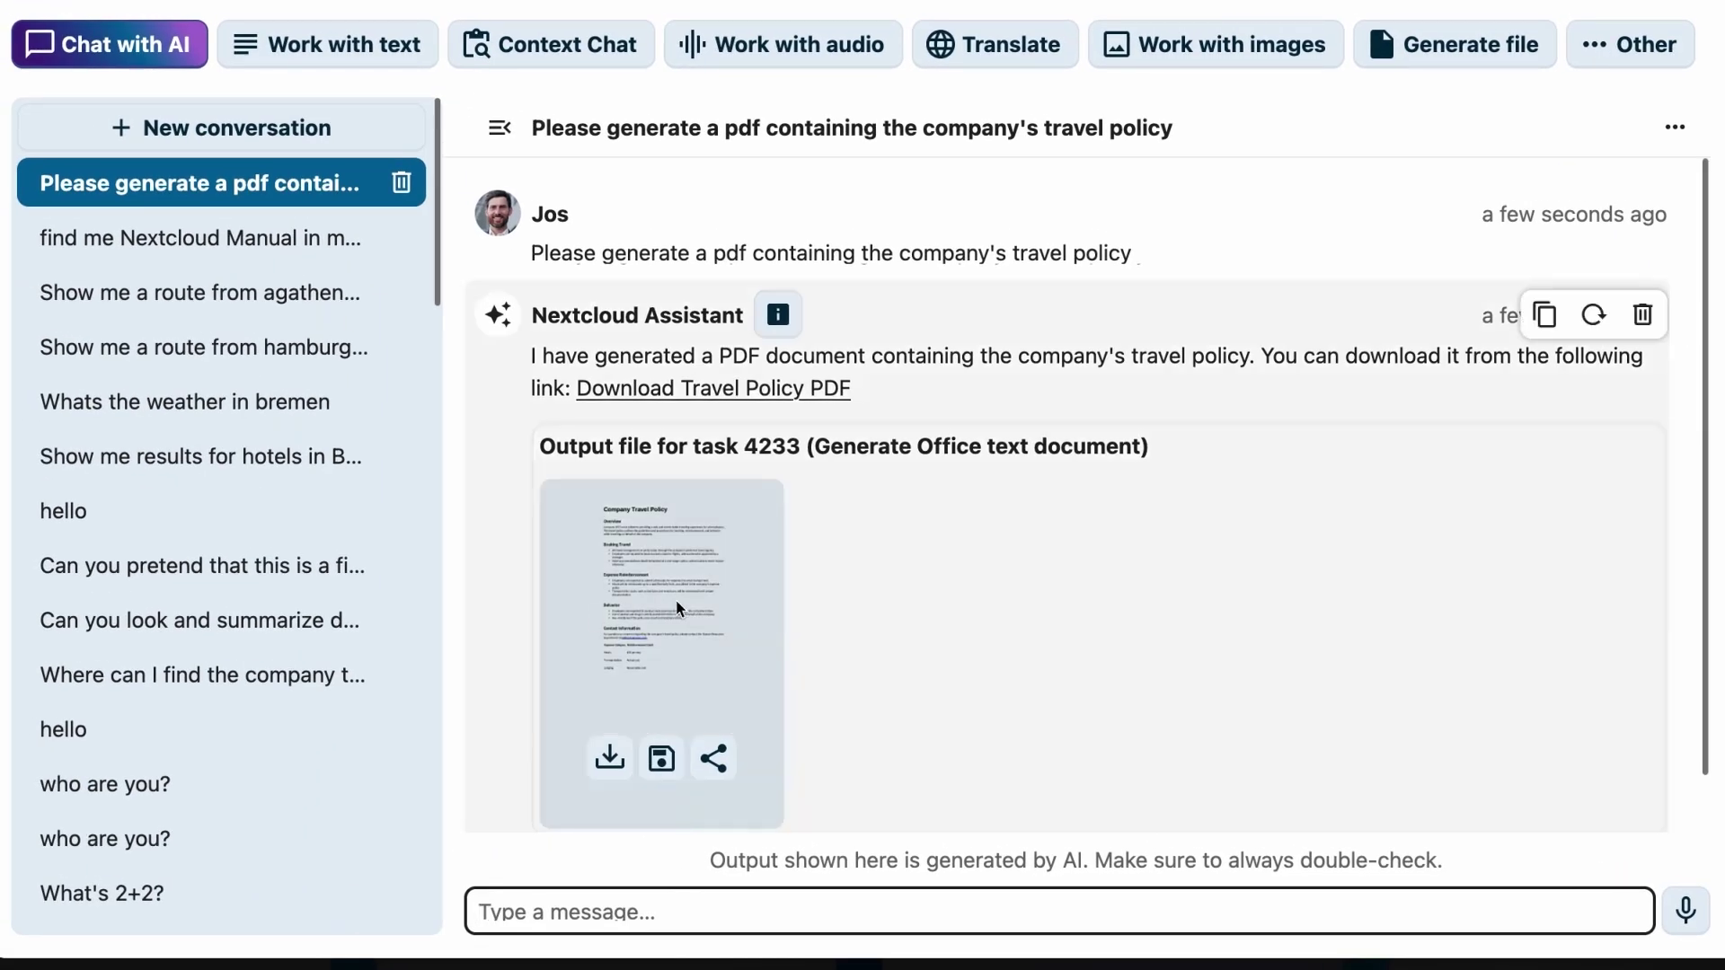
Open the generated company travel policy PDF and scroll through it
click(678, 604)
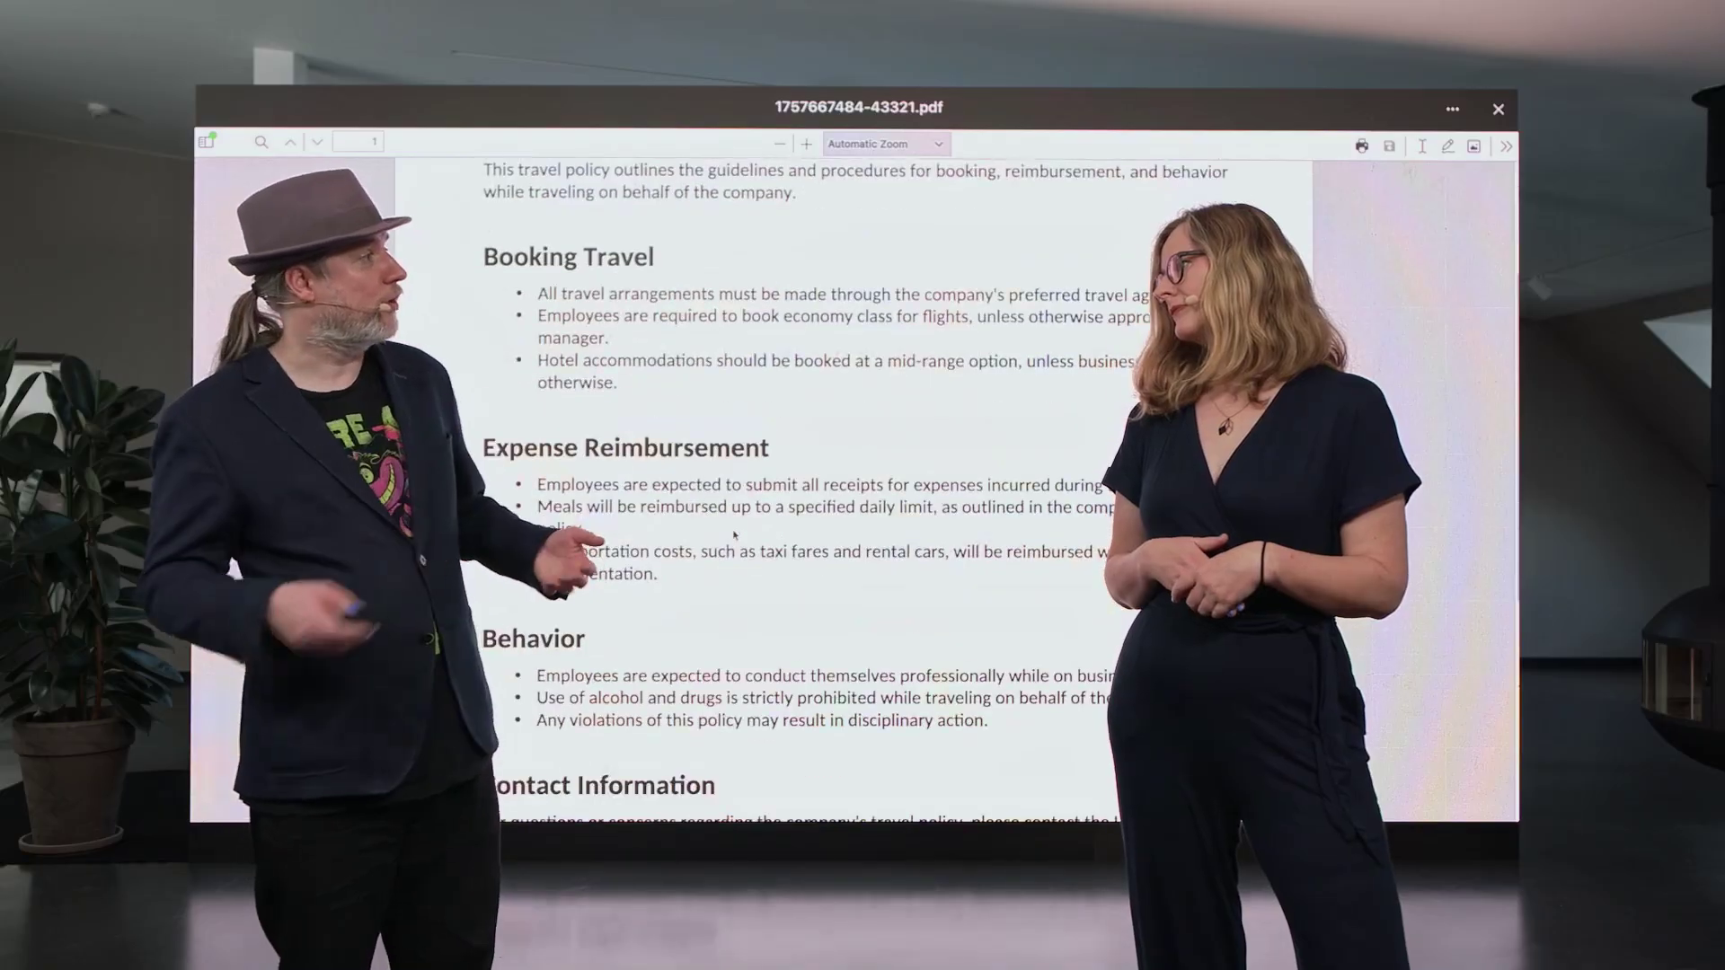
scroll(735, 536, down, 5)
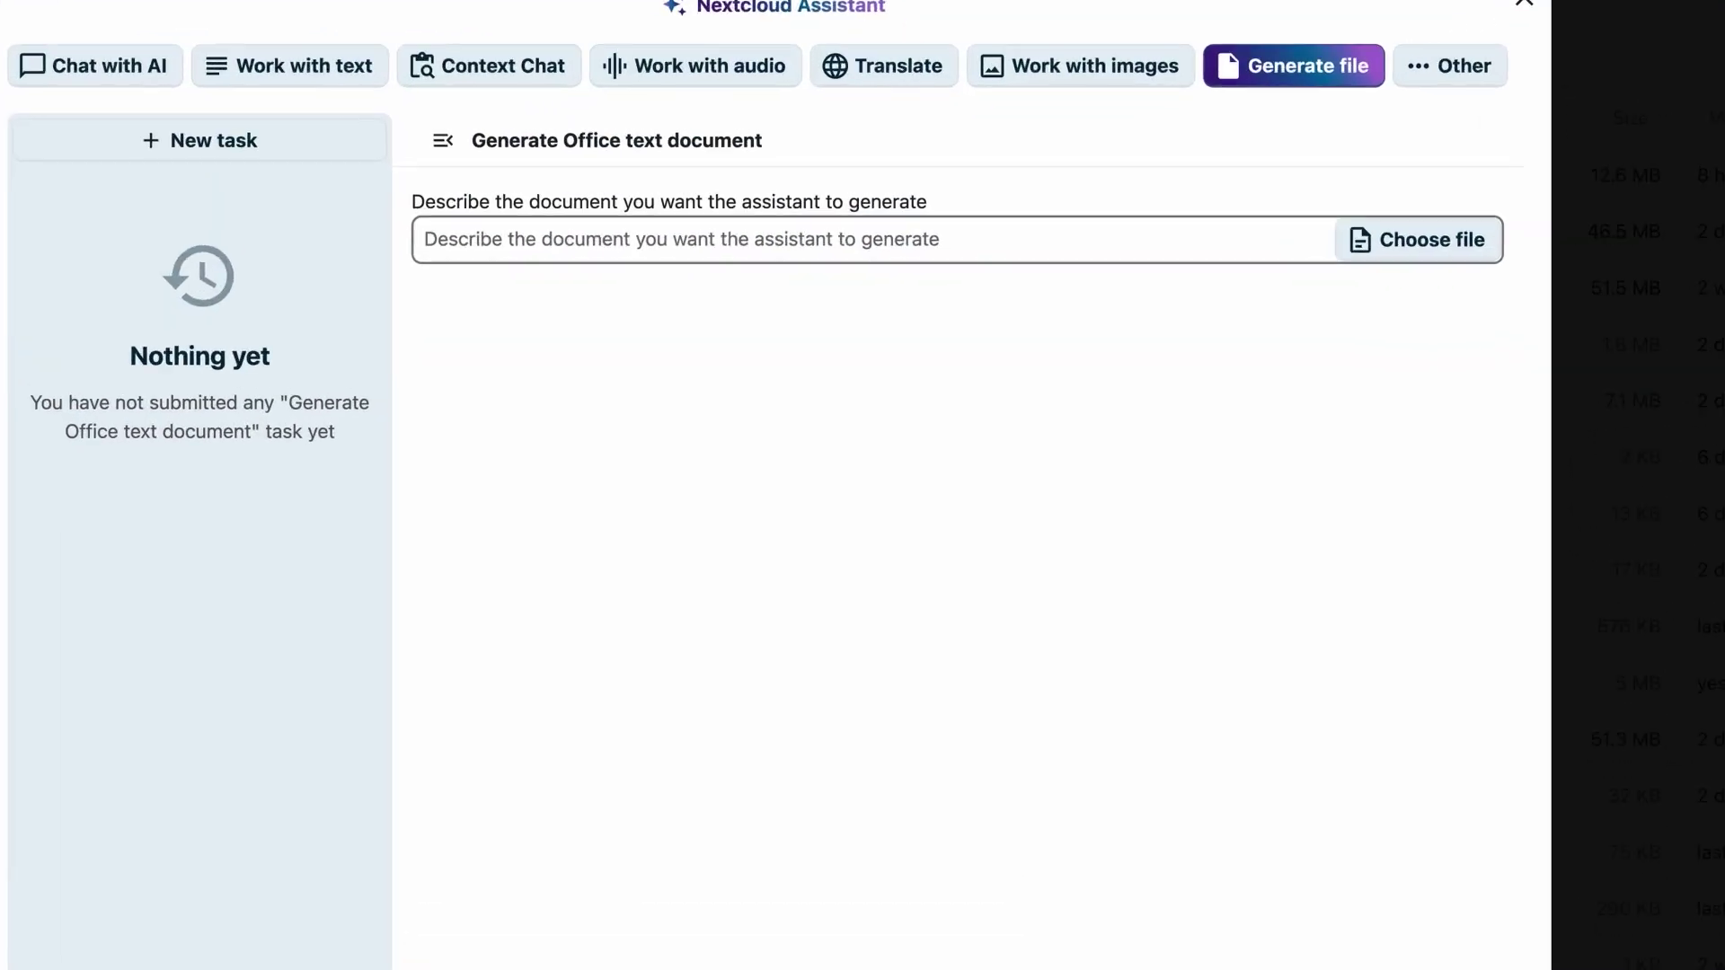
text(Ca)
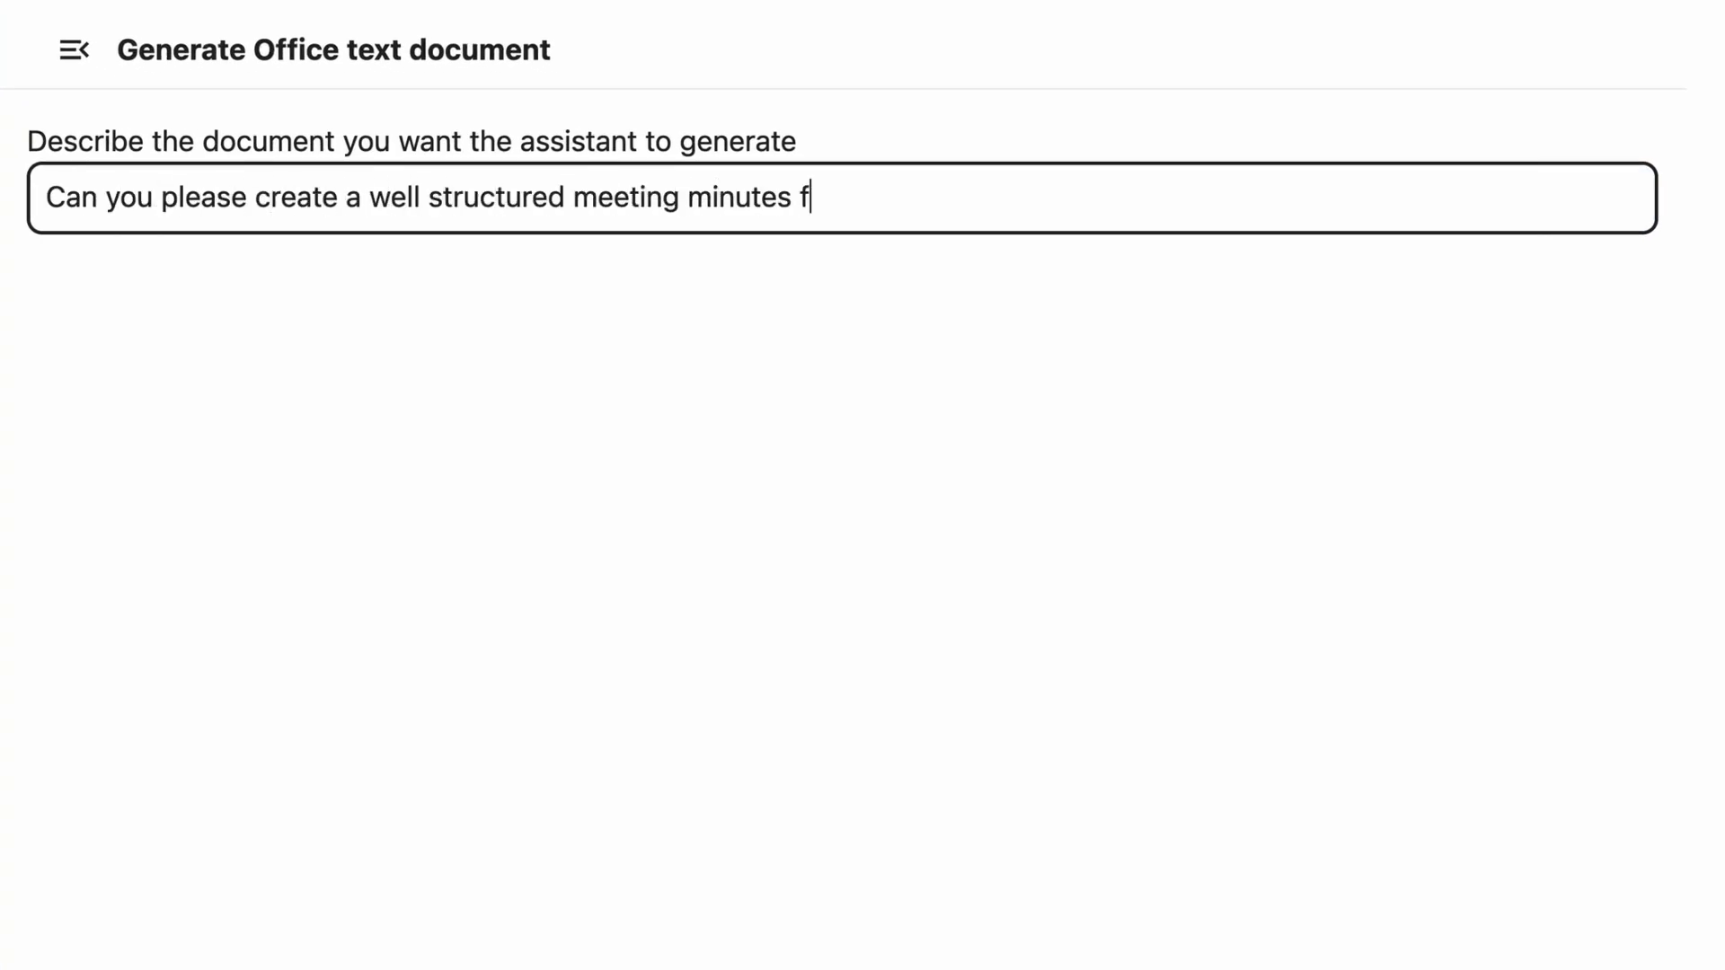
text(?)
key(ctrl+v)
scroll(1174, 285, down, 5)
scroll(1244, 306, down, 5)
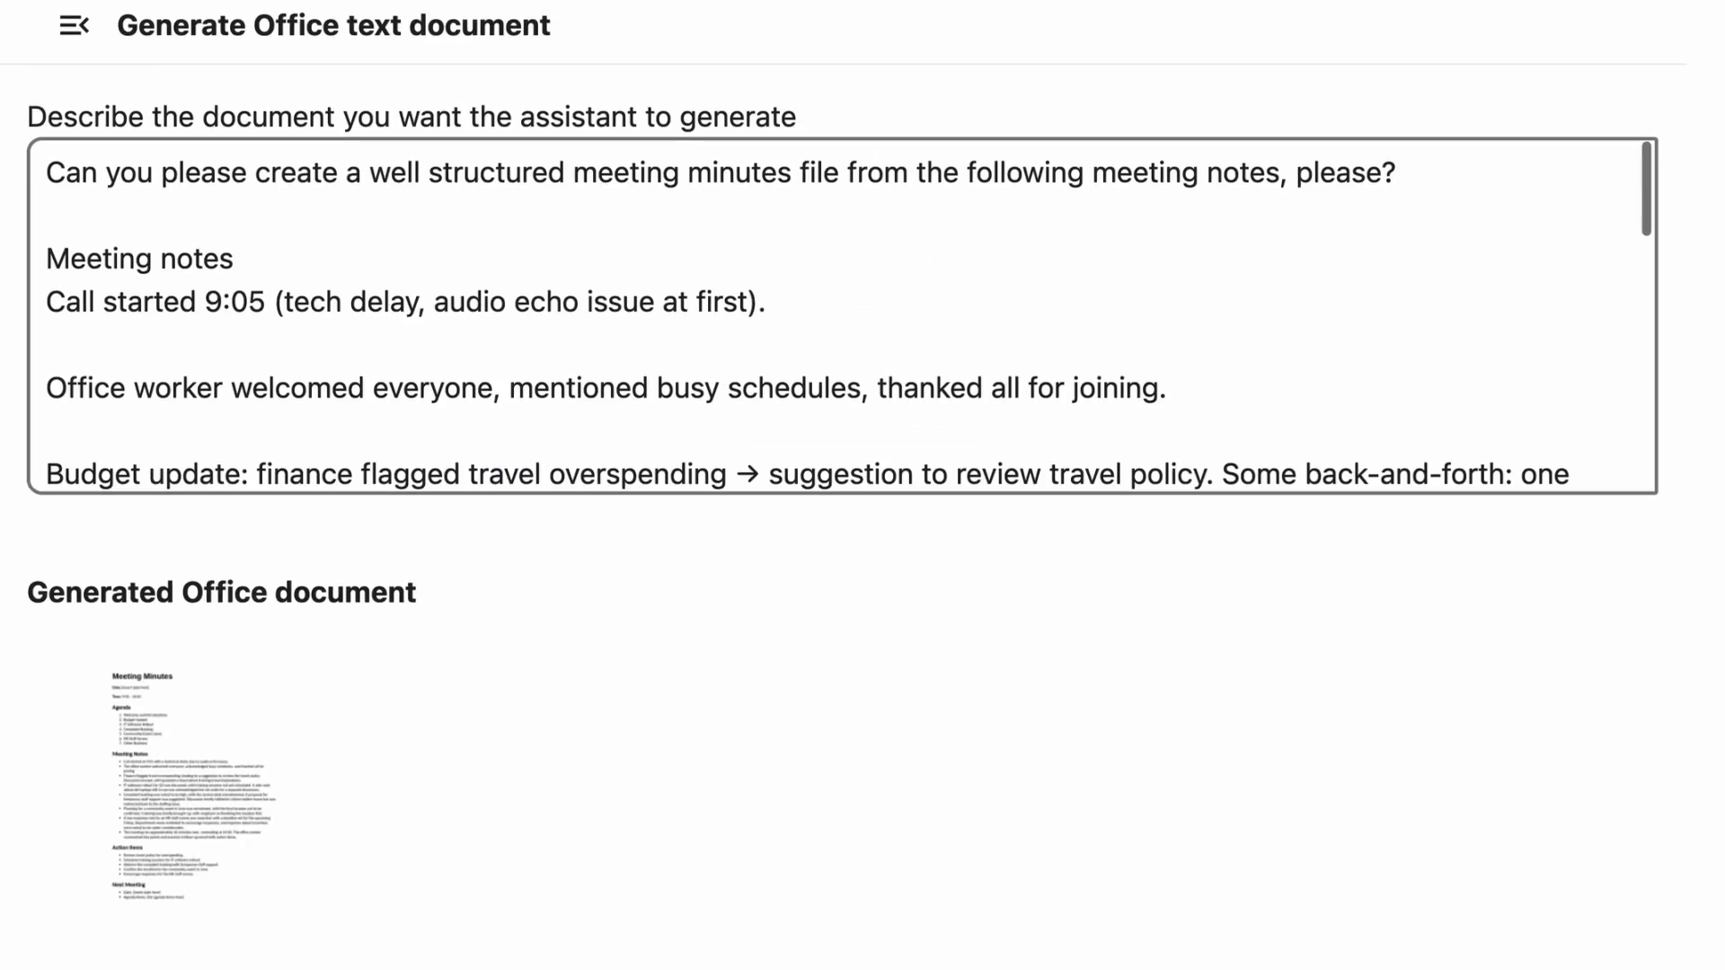
scroll(1406, 596, down, 2)
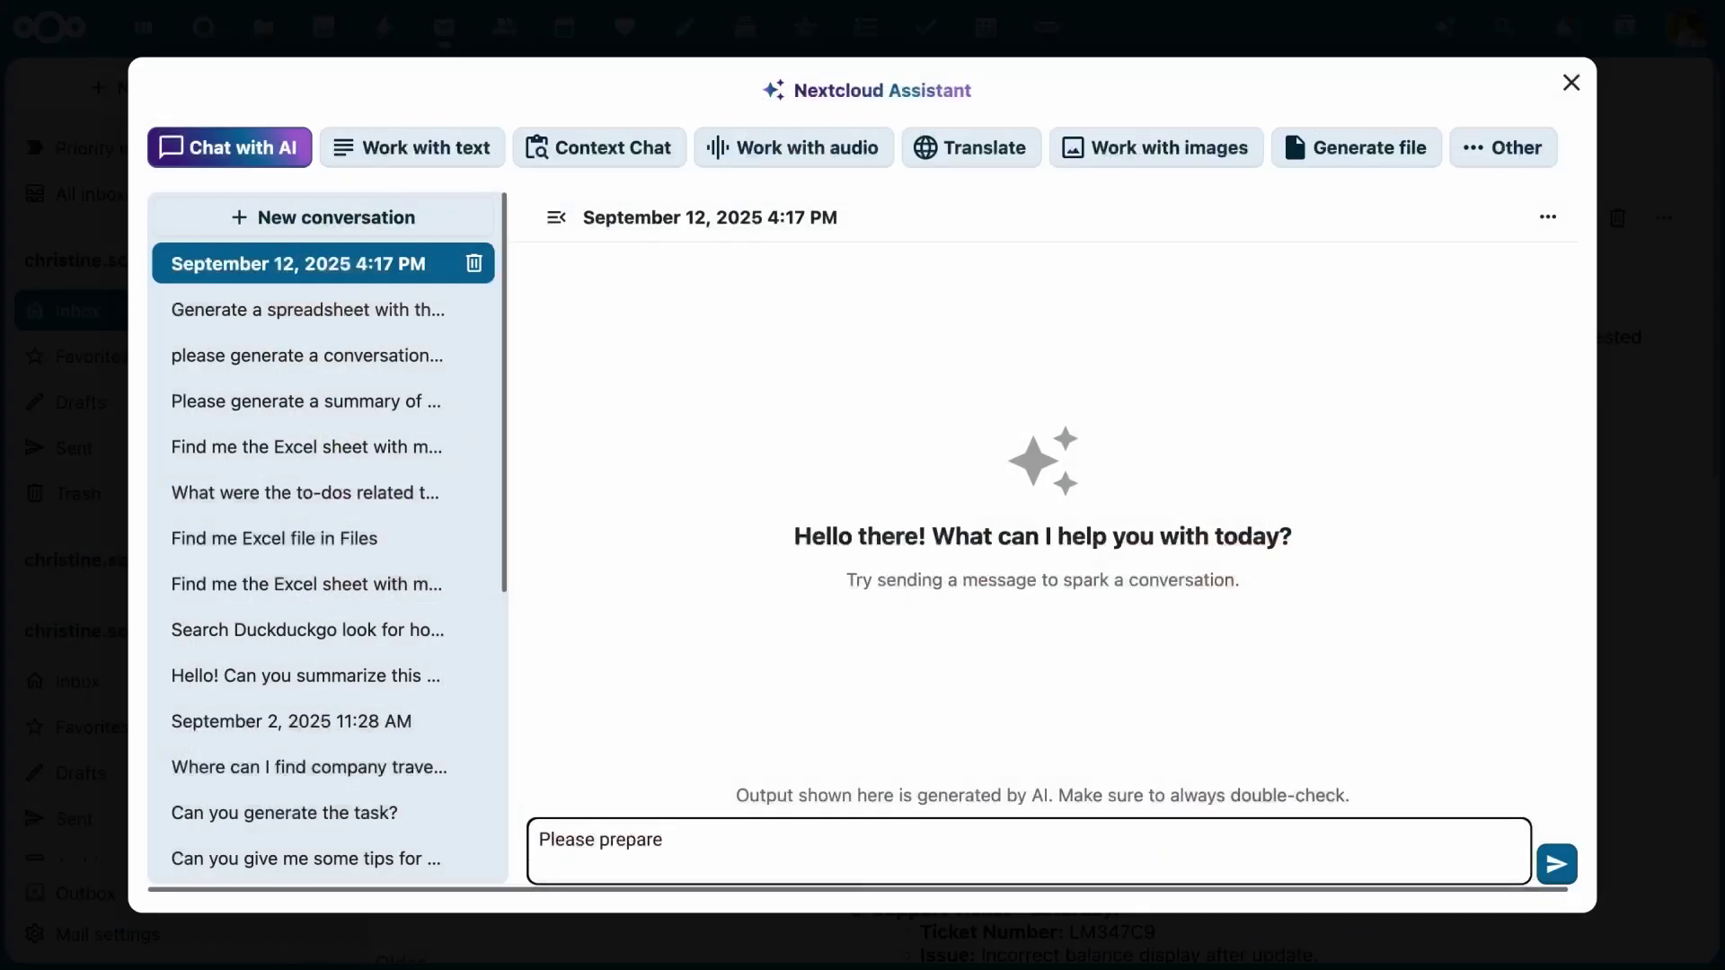
Ask the Assistant for a week 37 support-ticket spreadsheet shared in the Support Talk room
text(ummary of all support tickets from week 37 from my email inbox, and then)
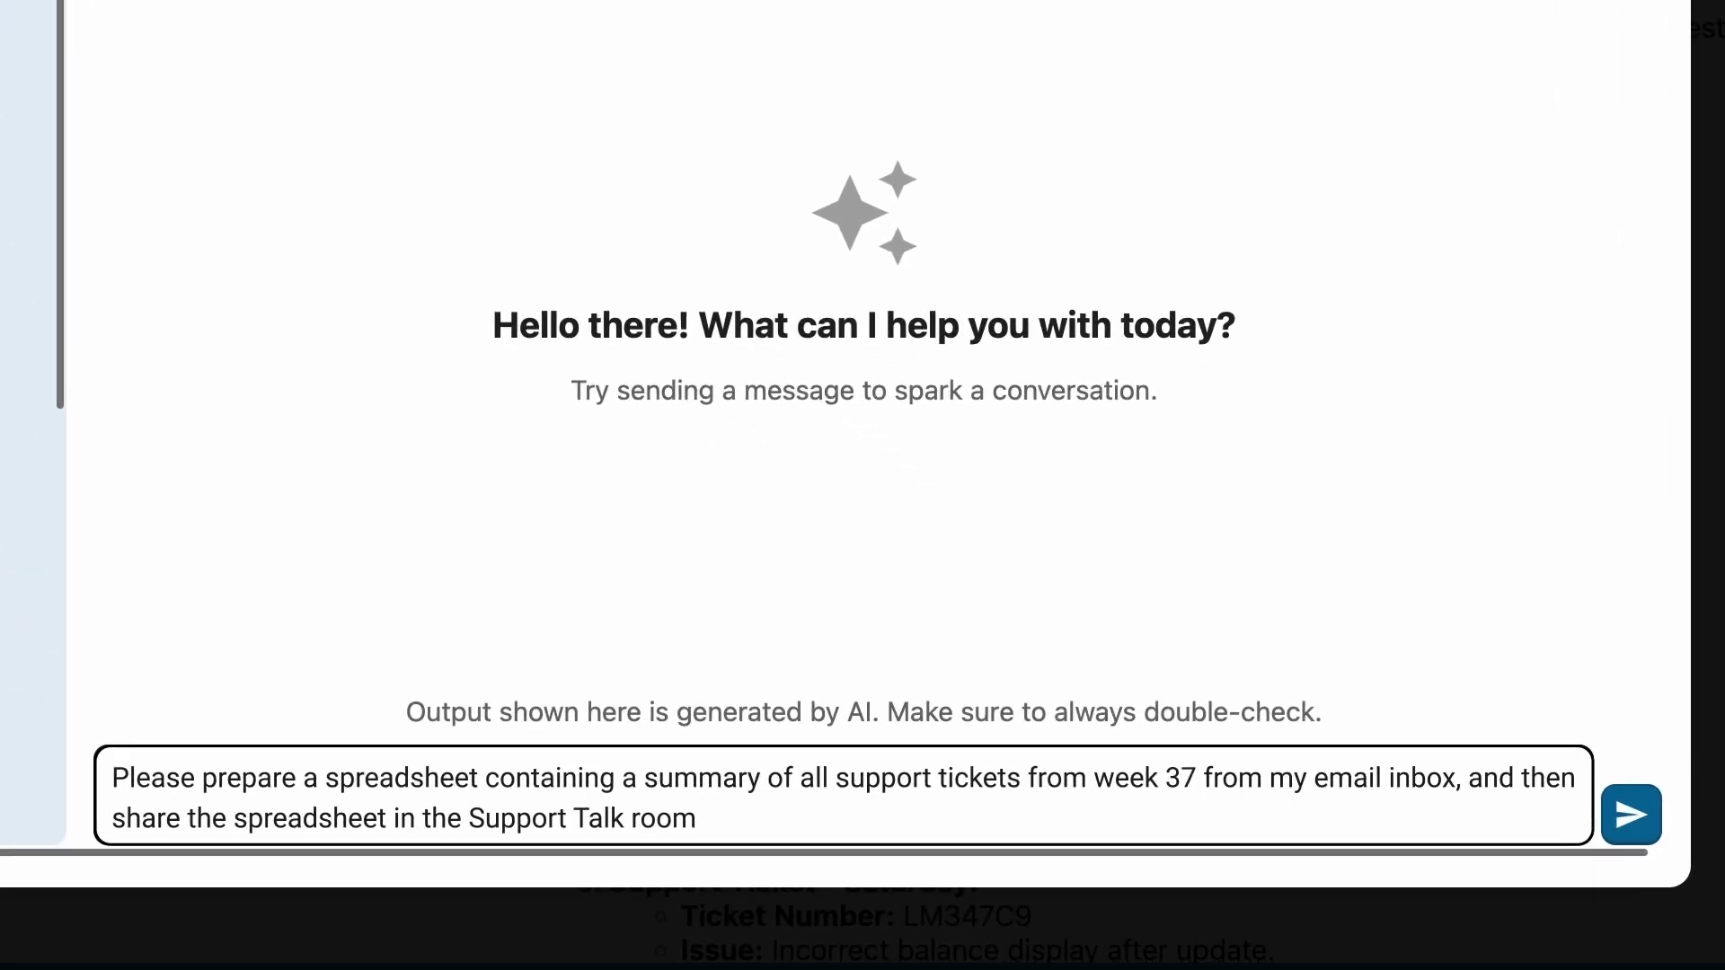
key(Return)
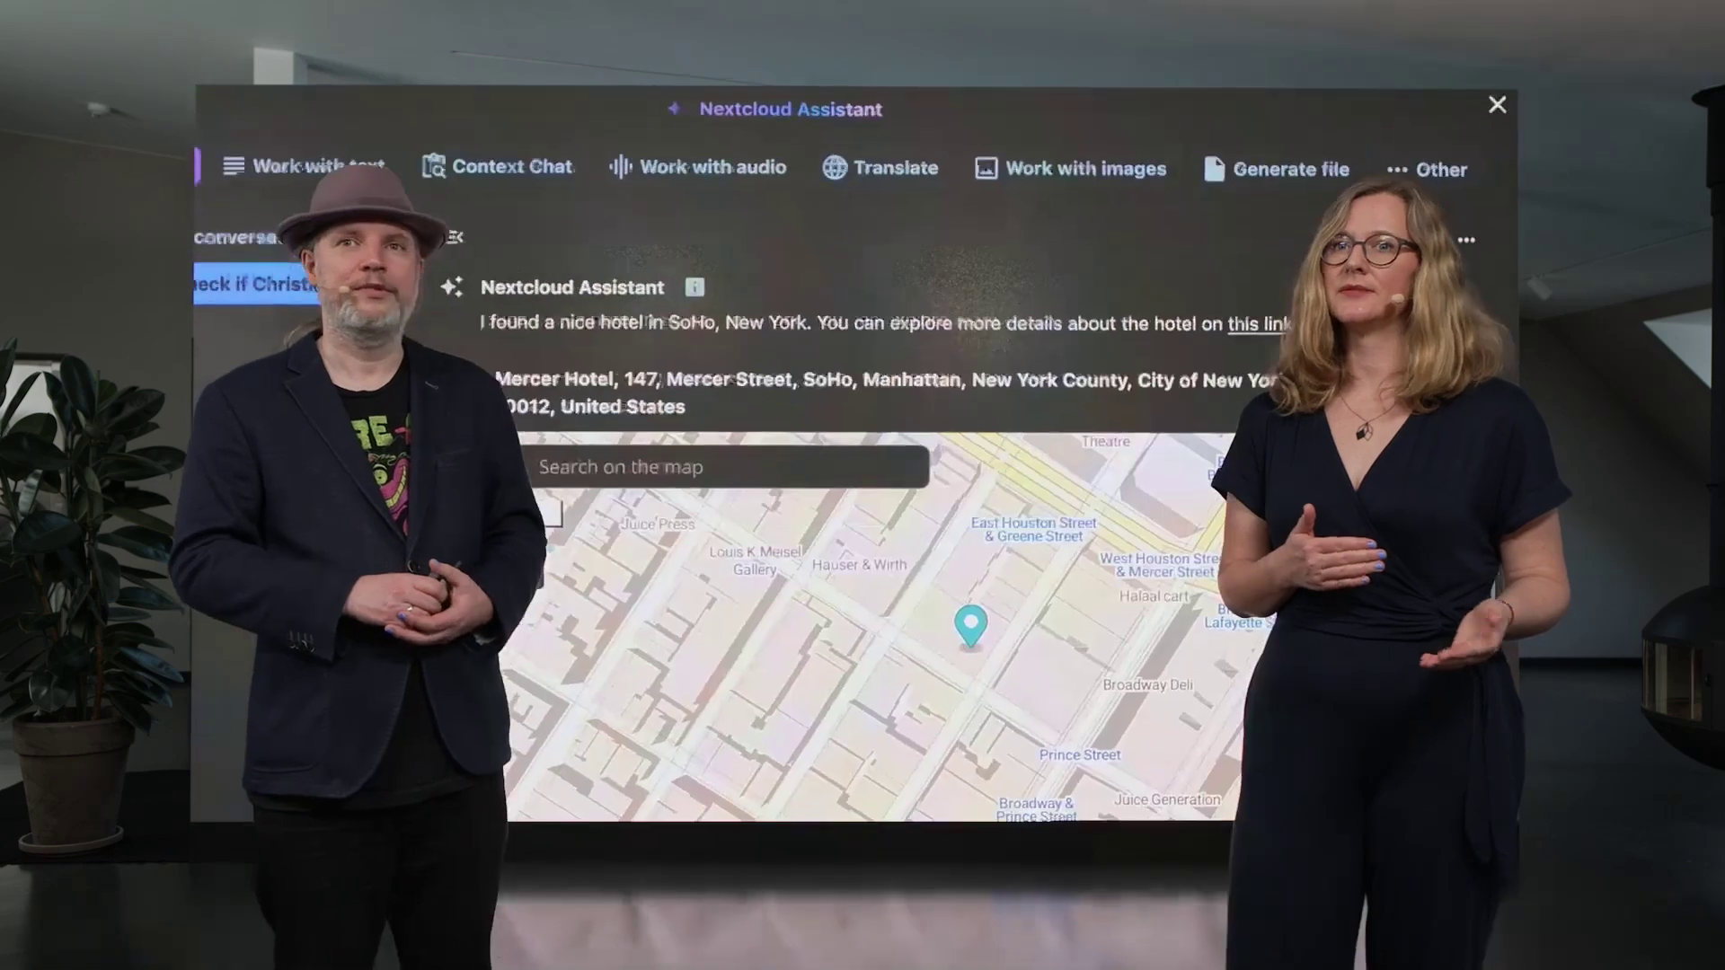
Scroll to the Mercer Hotel result and the 3.70 km bike route from Penn Station
scroll(1436, 250, down, 3)
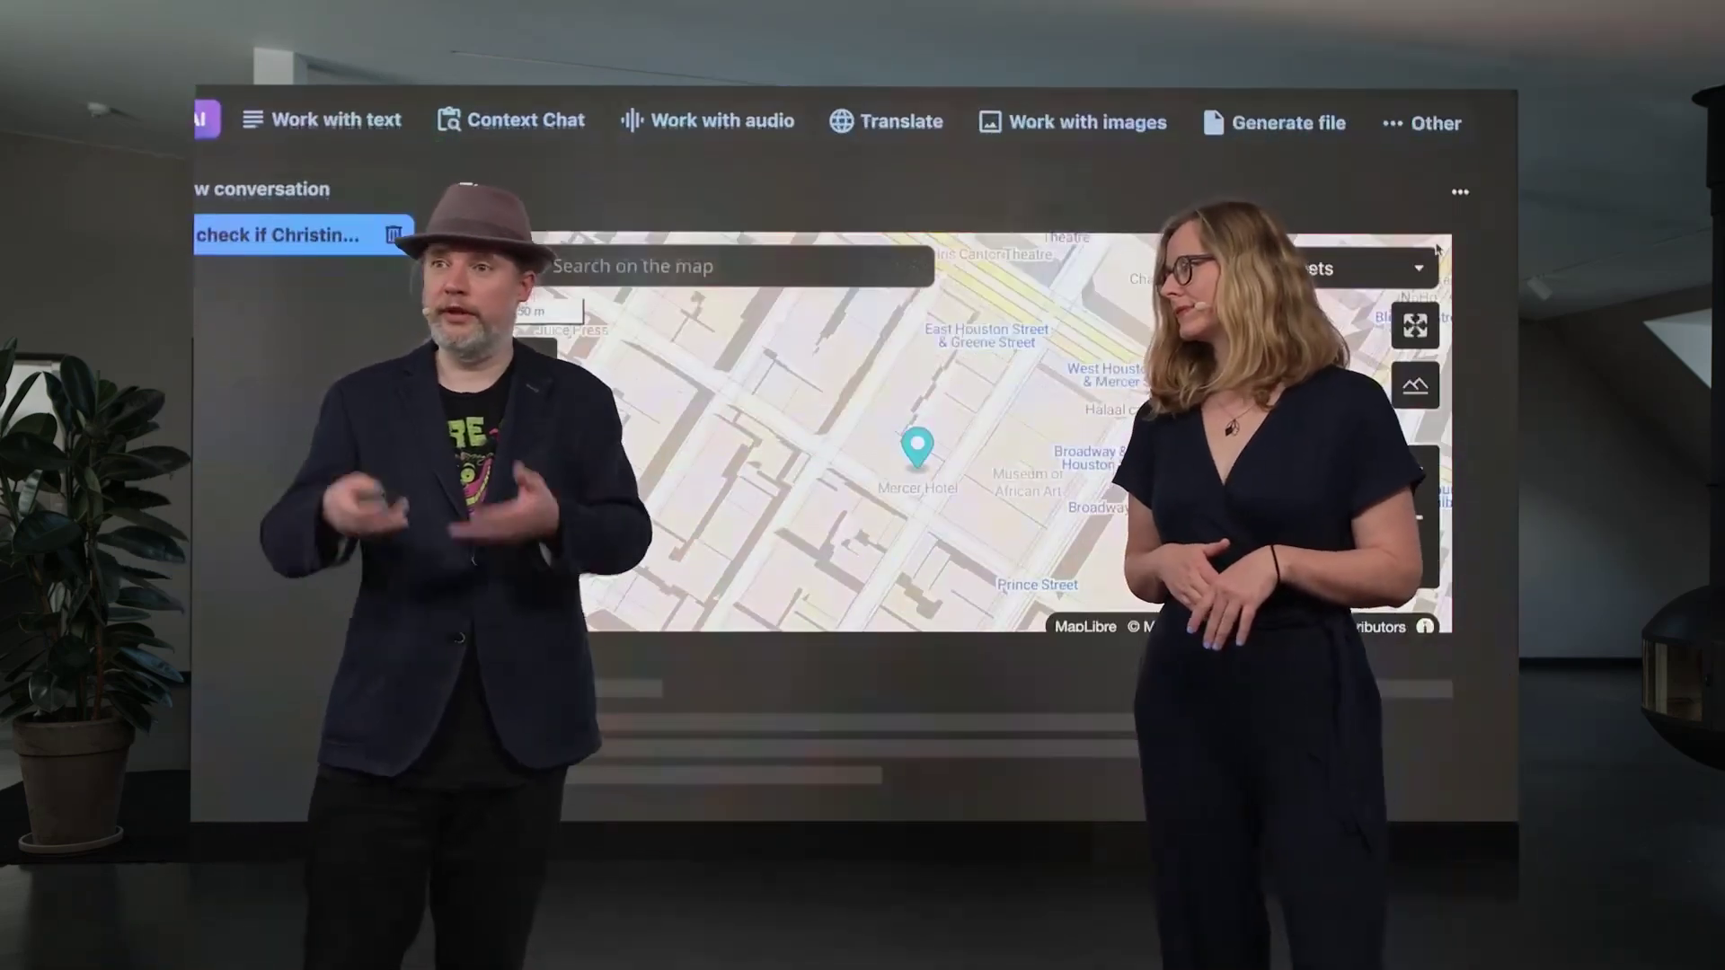